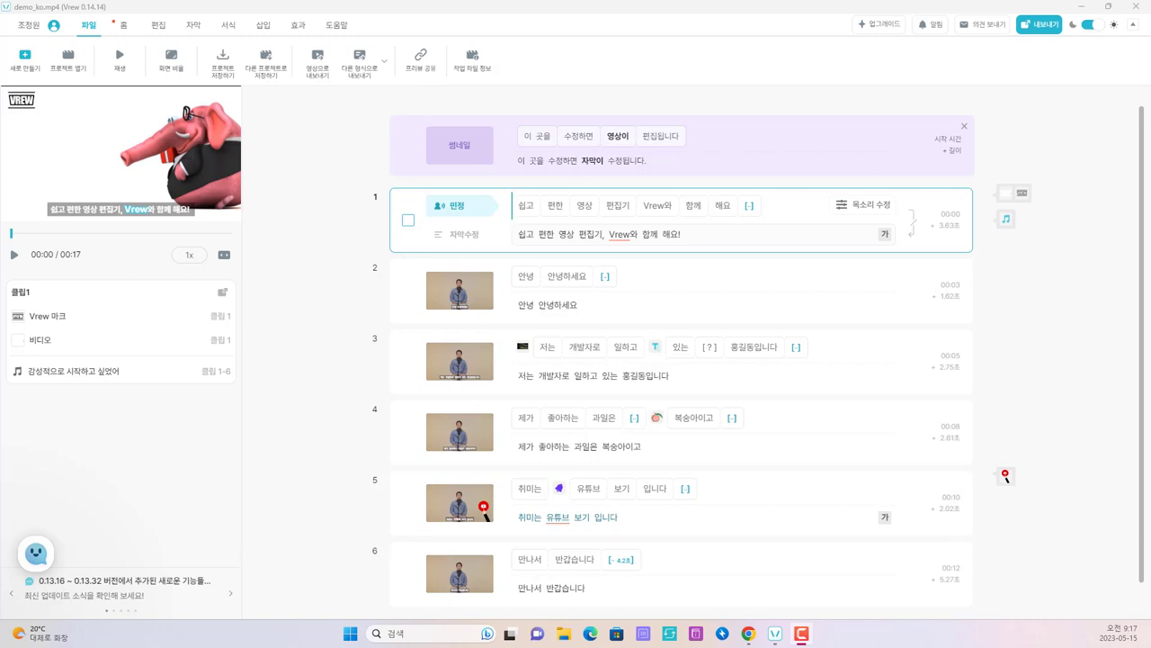
Step: Bring up the browser window and look over VoyagerX's vFlat Scan page on Google Play
mouse_move(796, 186)
drag(1150, 243, 282, 97)
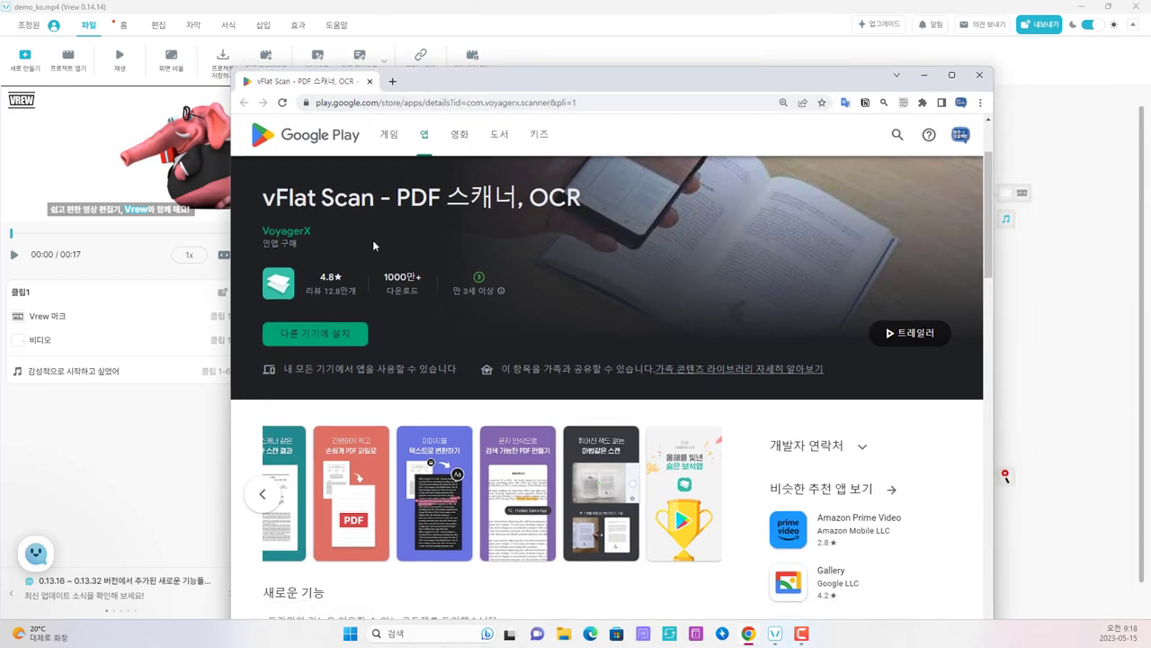
scroll(424, 252, down, 3)
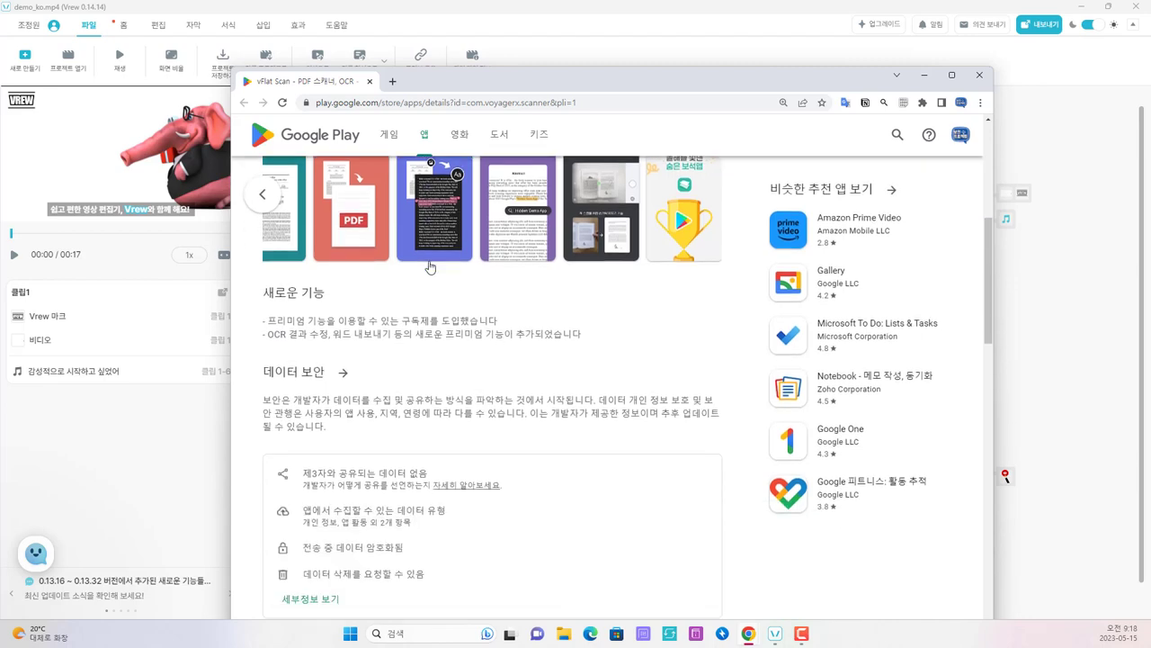
scroll(428, 263, up, 3)
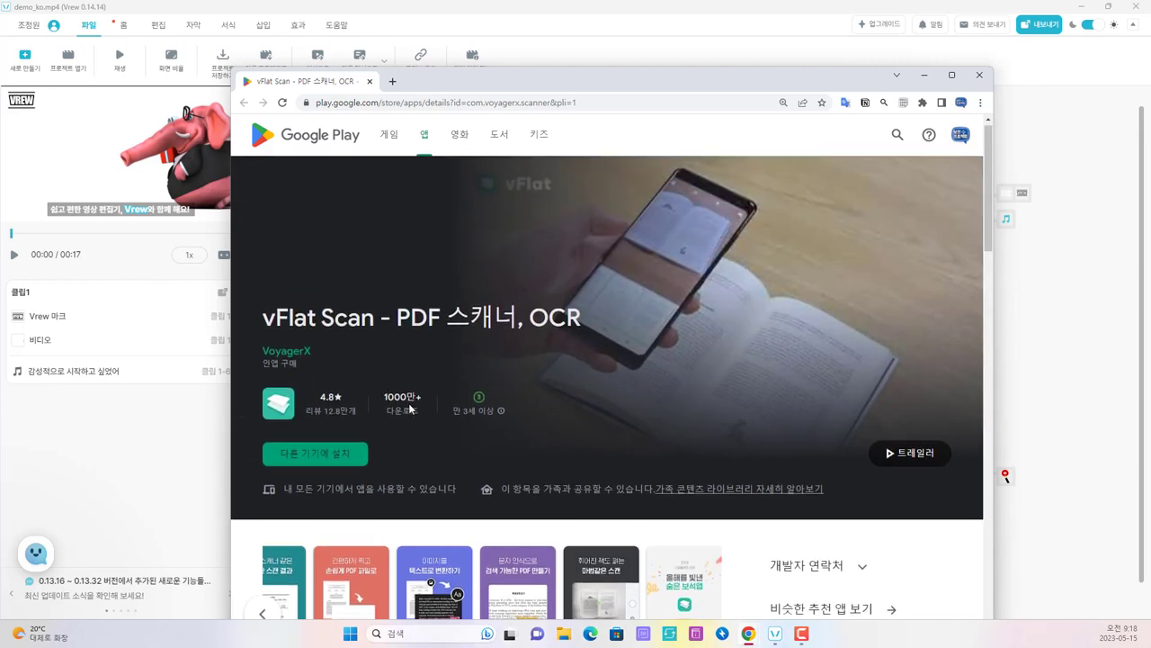
scroll(410, 405, down, 2)
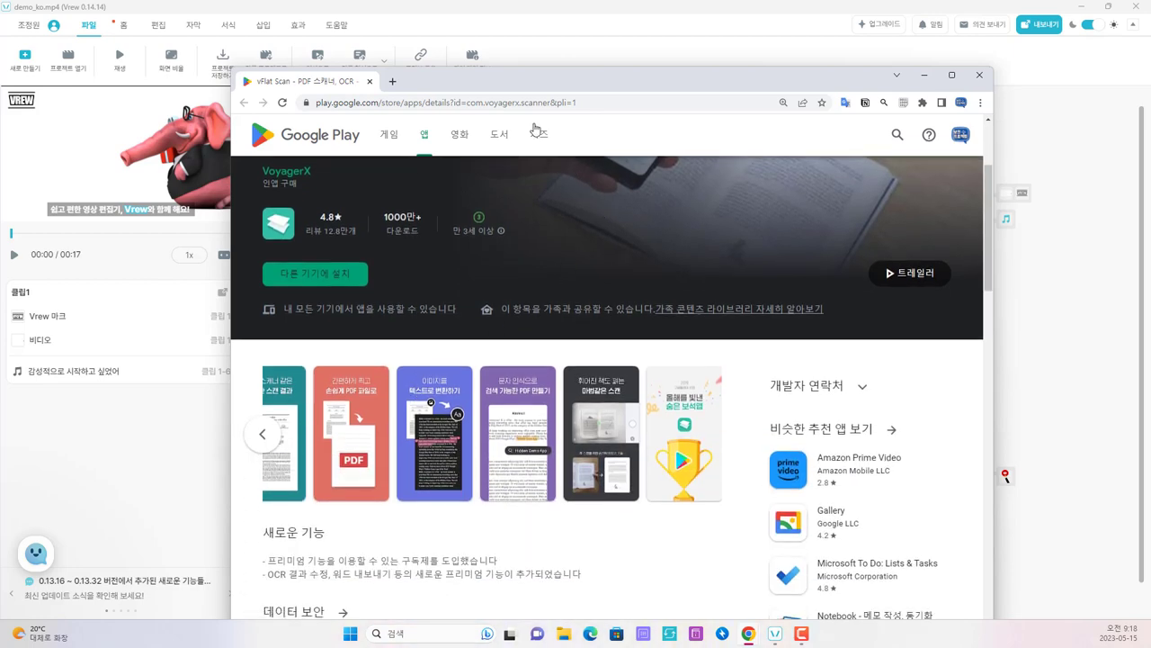
drag(531, 86, 1150, 207)
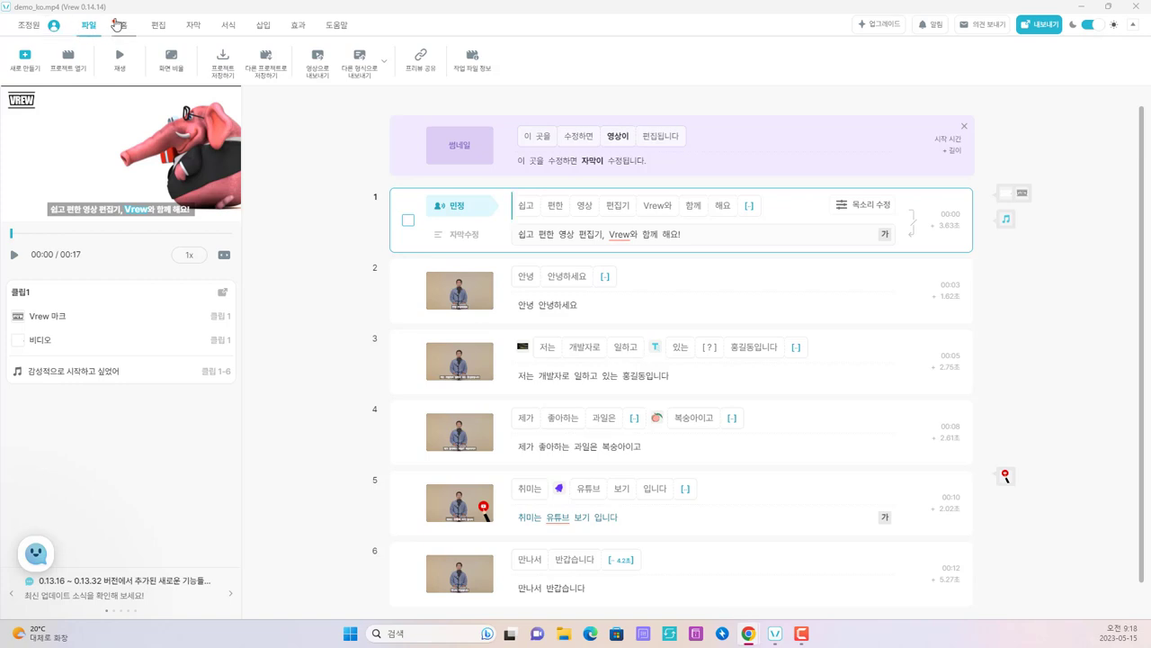
Step: In Vrew, check the account's speech analysis, AI voice and translation usage, and look over the demo project's clips
click(54, 25)
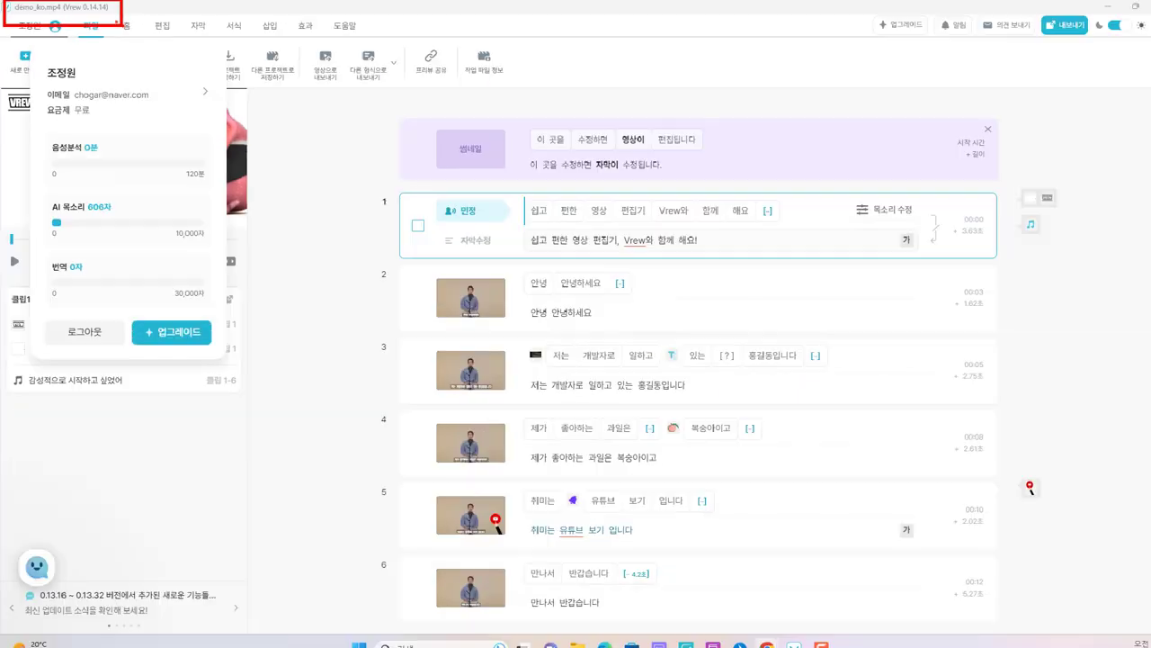
click(188, 20)
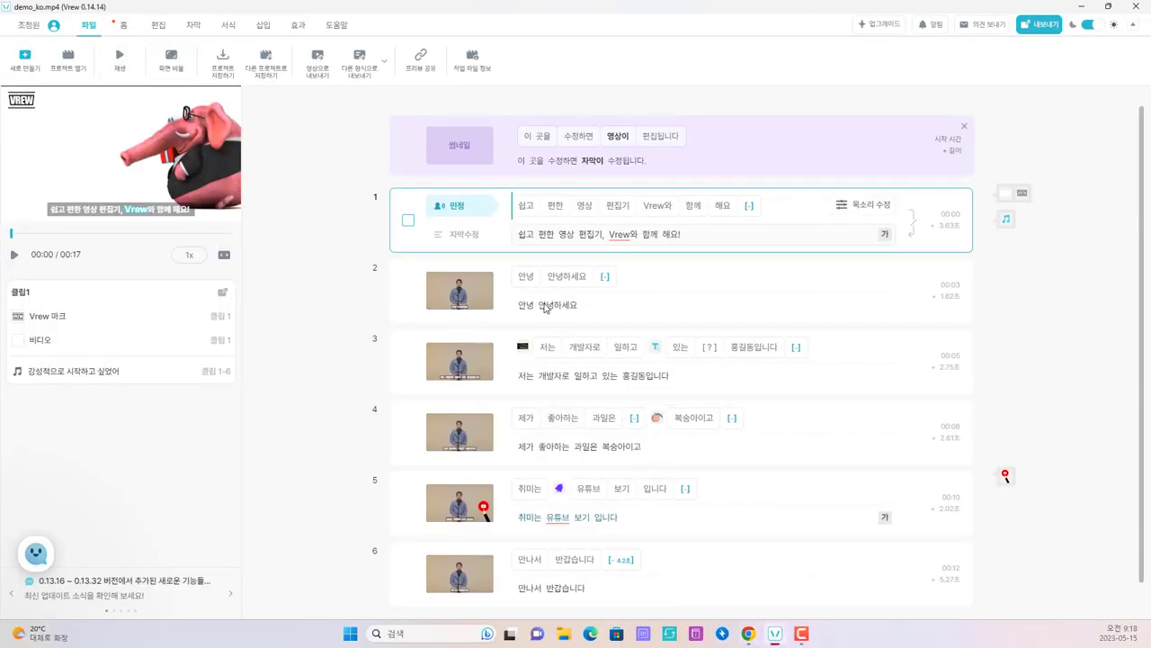
mouse_move(533, 279)
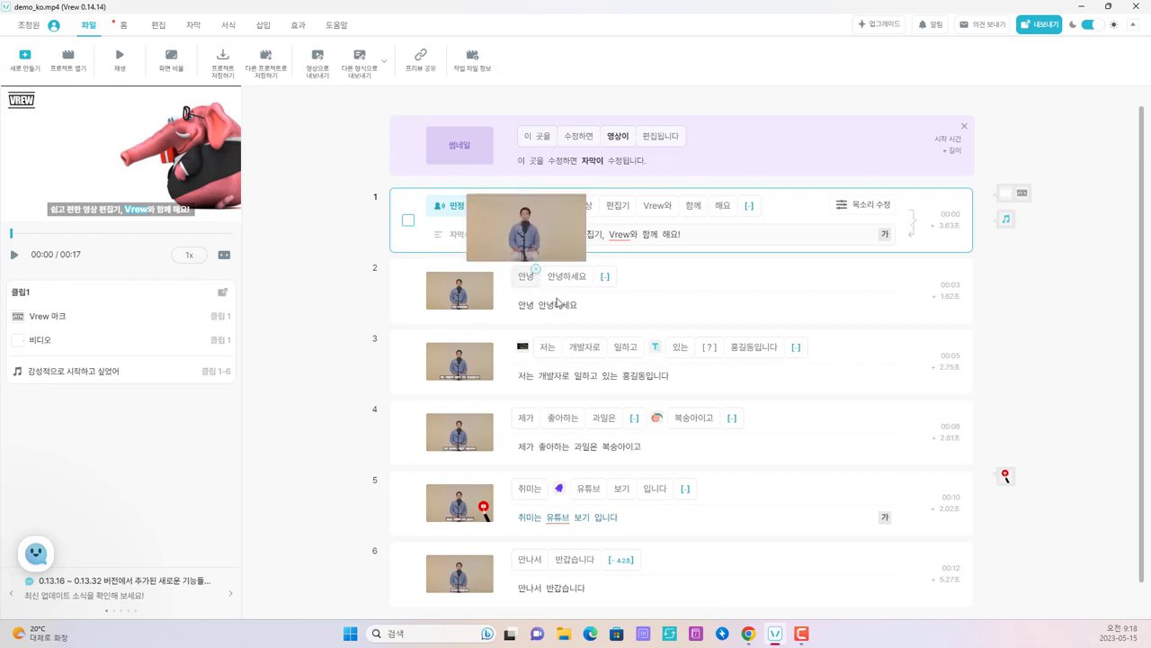
scroll(557, 303, down, 1)
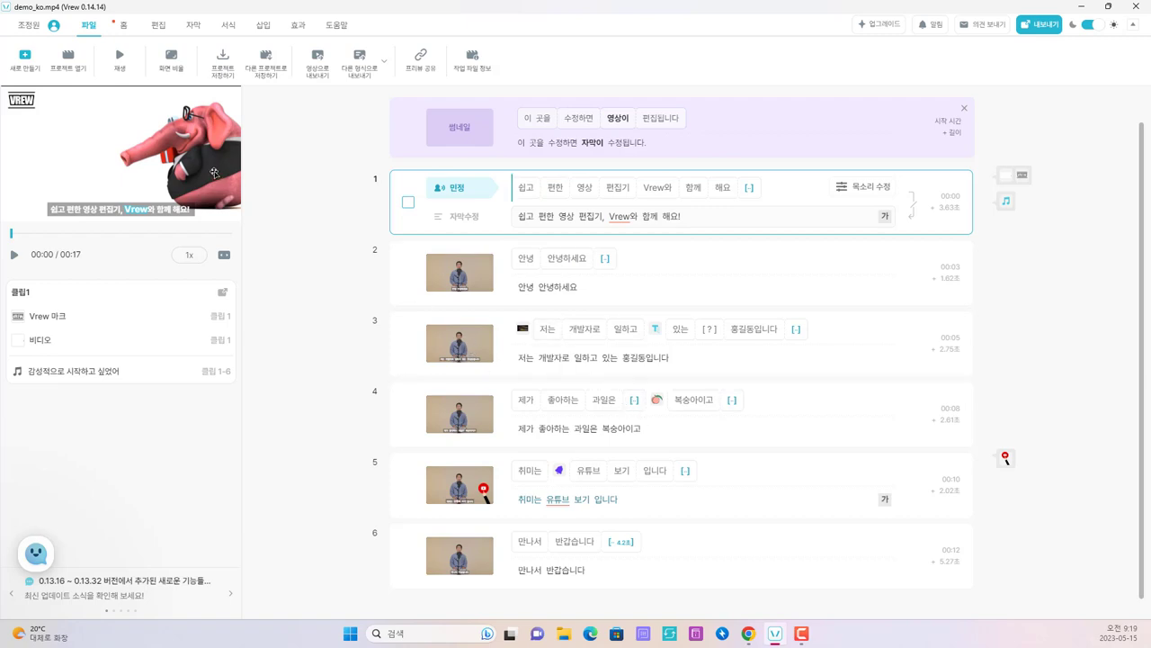
mouse_move(442, 216)
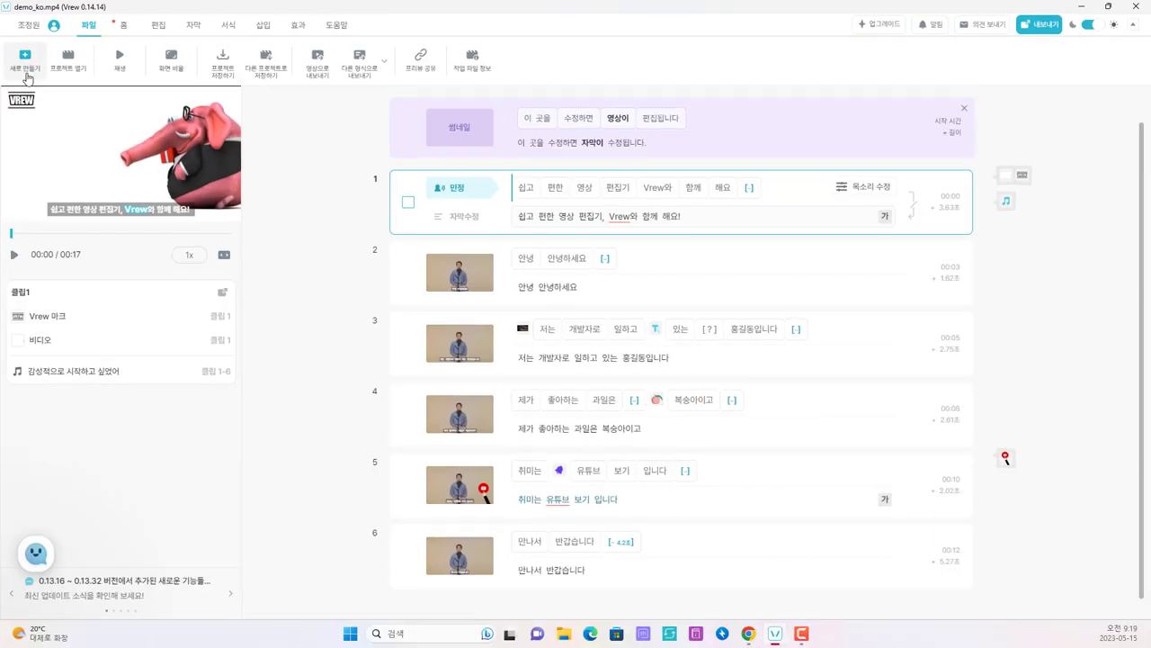
Step: Start a new project with 텍스트로 비디오 만들기 (text to video) and accept the FFmpeg download
click(27, 79)
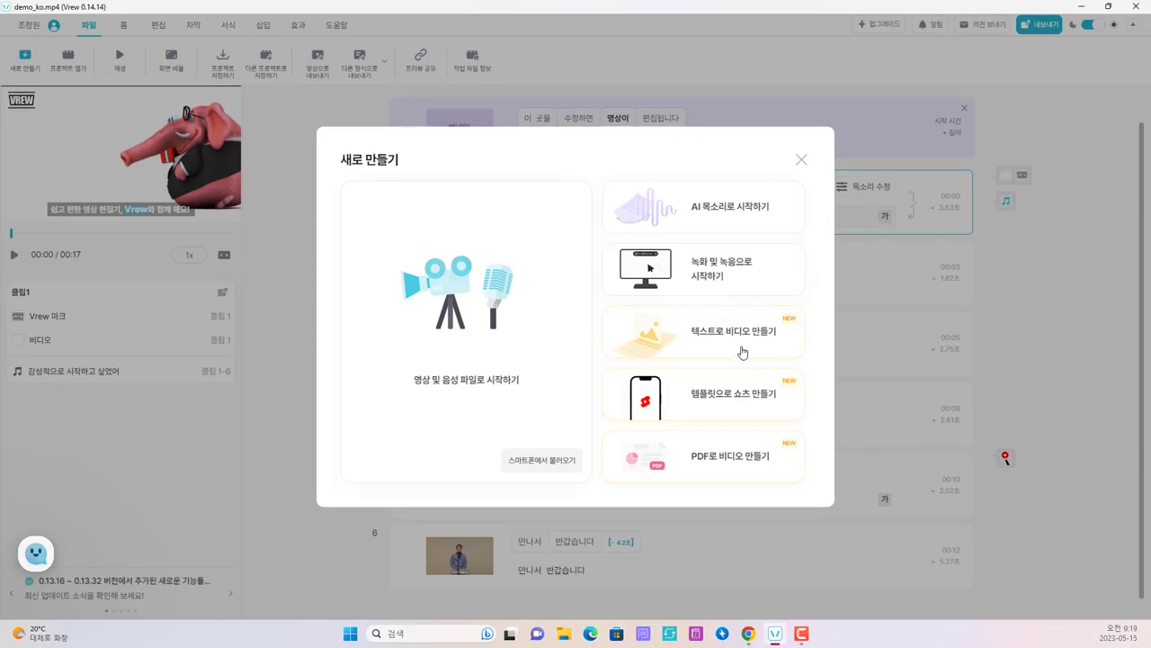
click(499, 385)
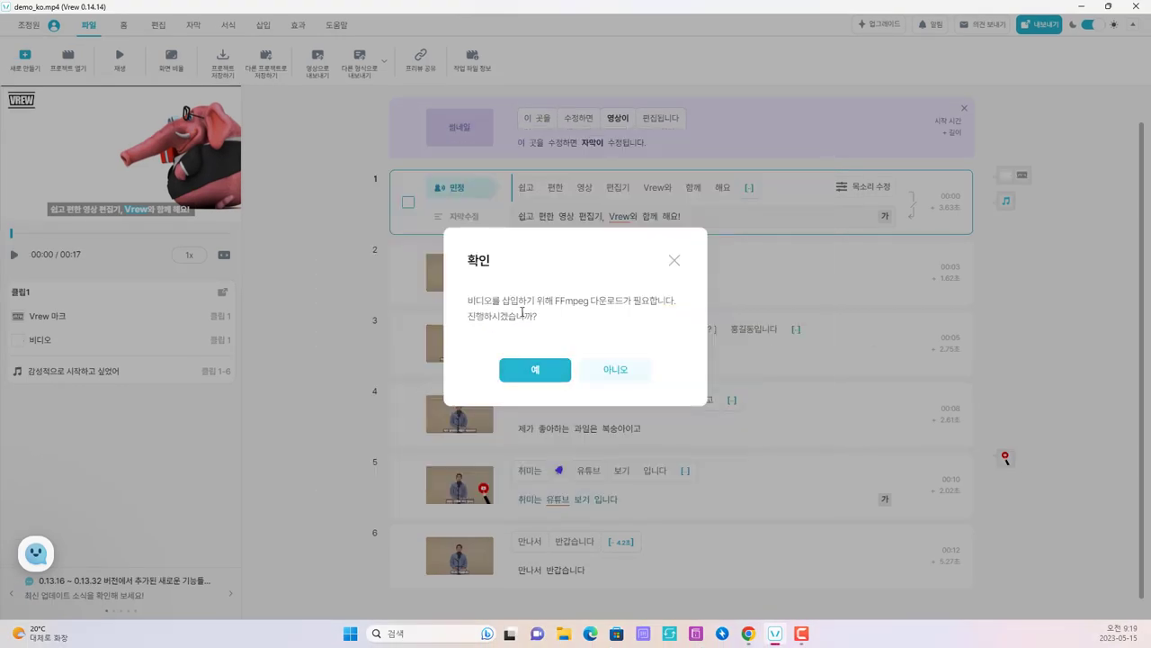
click(535, 370)
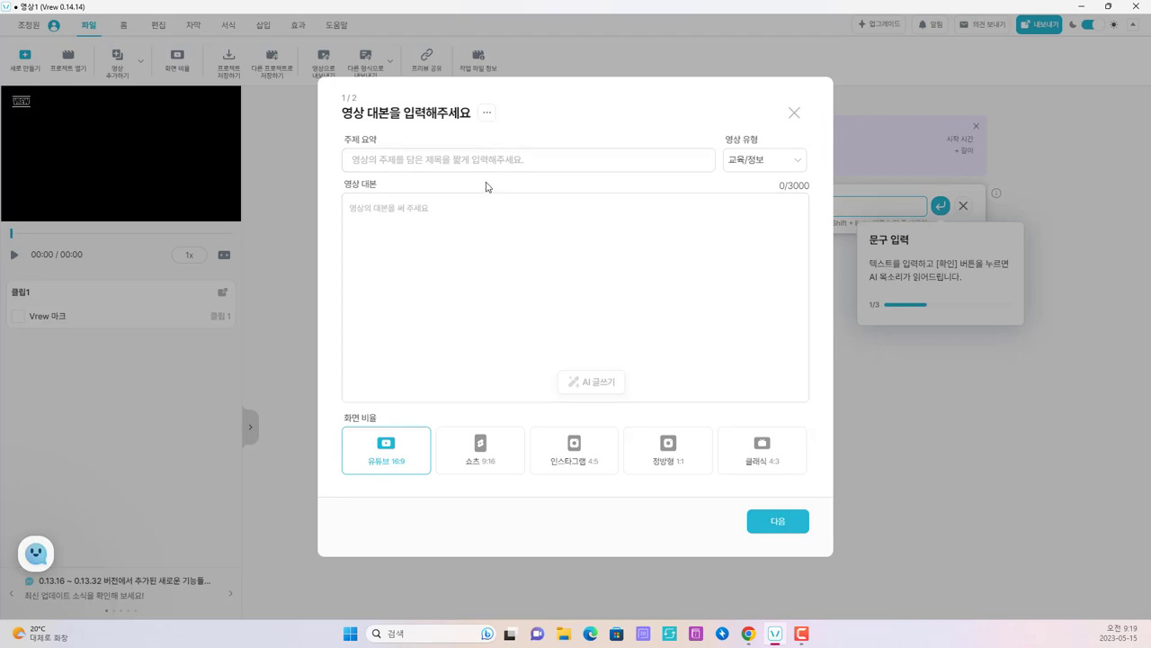
Step: Enter "파이썬 프로그램을 해야 하는 이유" as the topic summary and generate the video script with AI 글쓰기
click(504, 160)
click(594, 292)
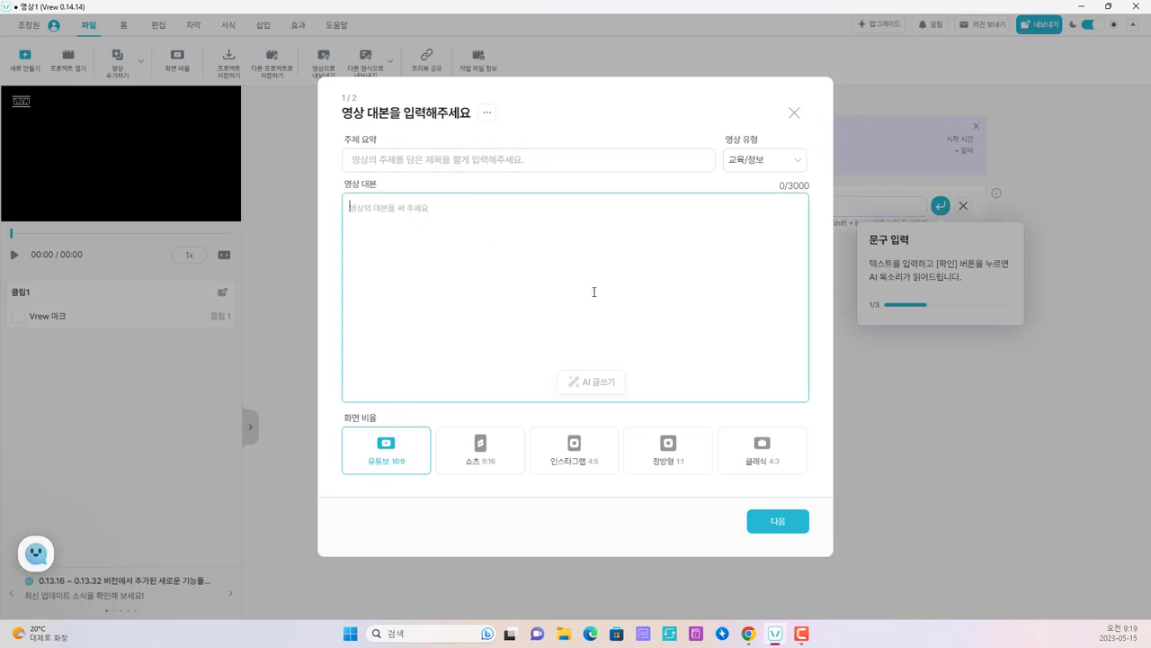
click(488, 168)
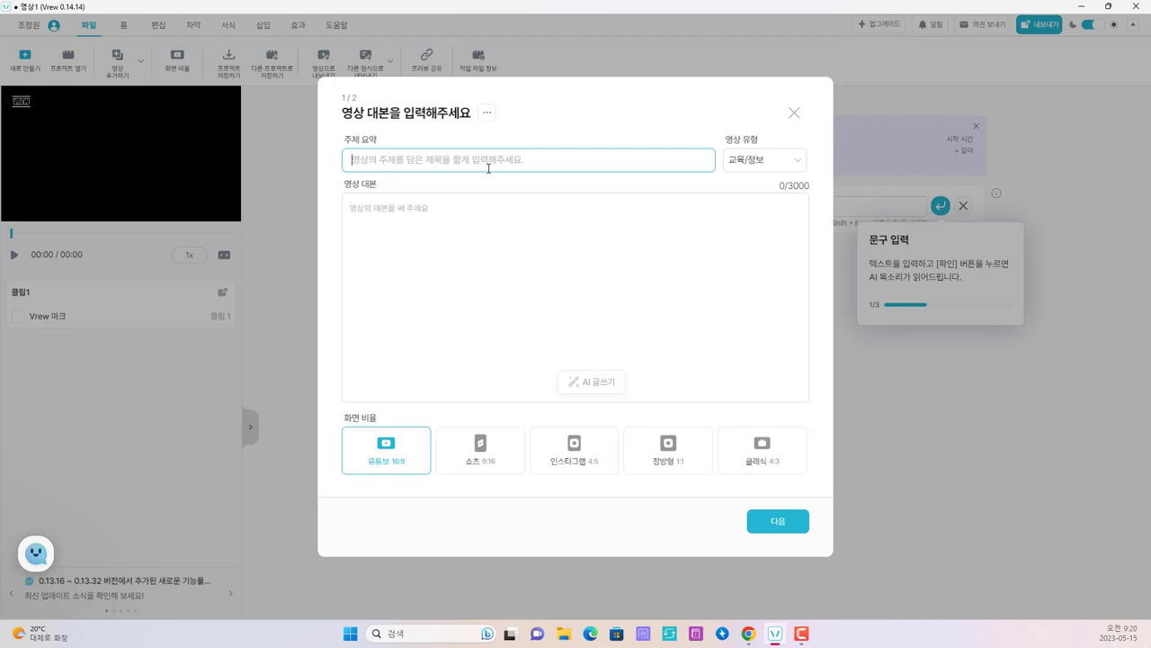
text(파이썬 프로그램을)
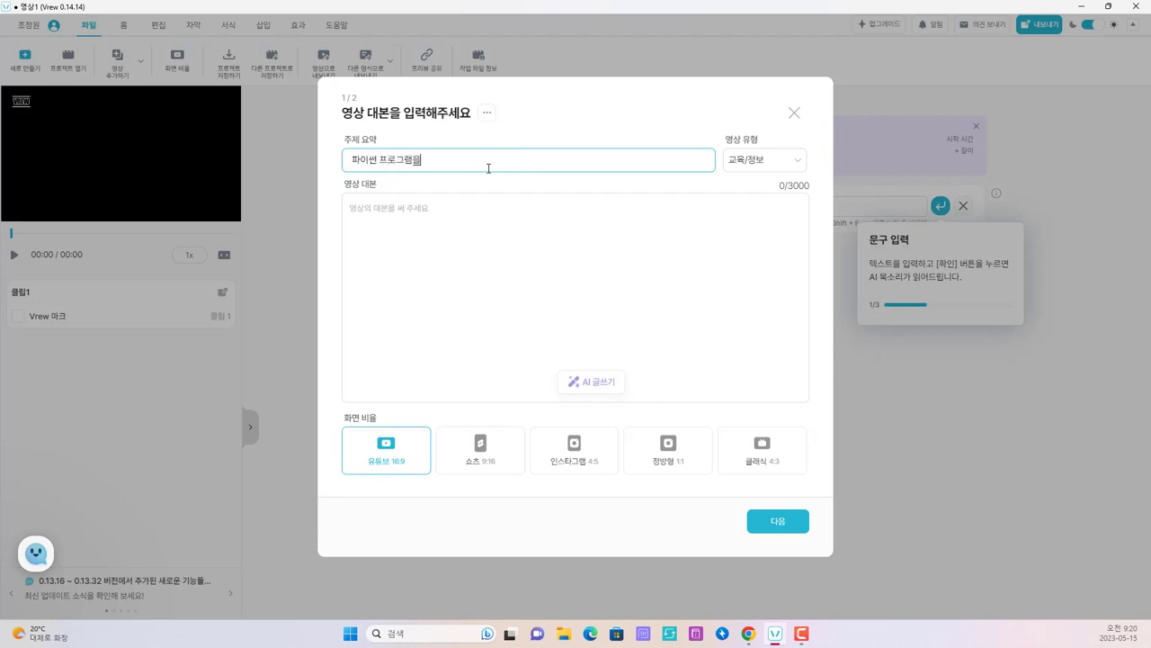
text( 해야 하는 이유)
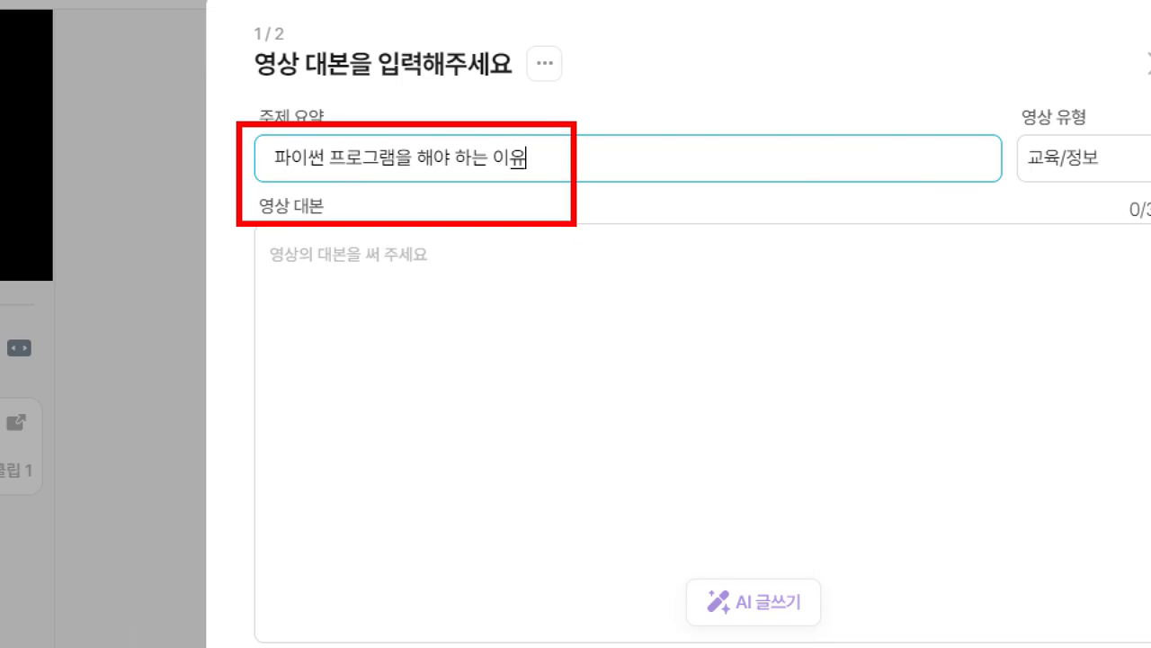
key(BackSpace)
key(BackSpace)
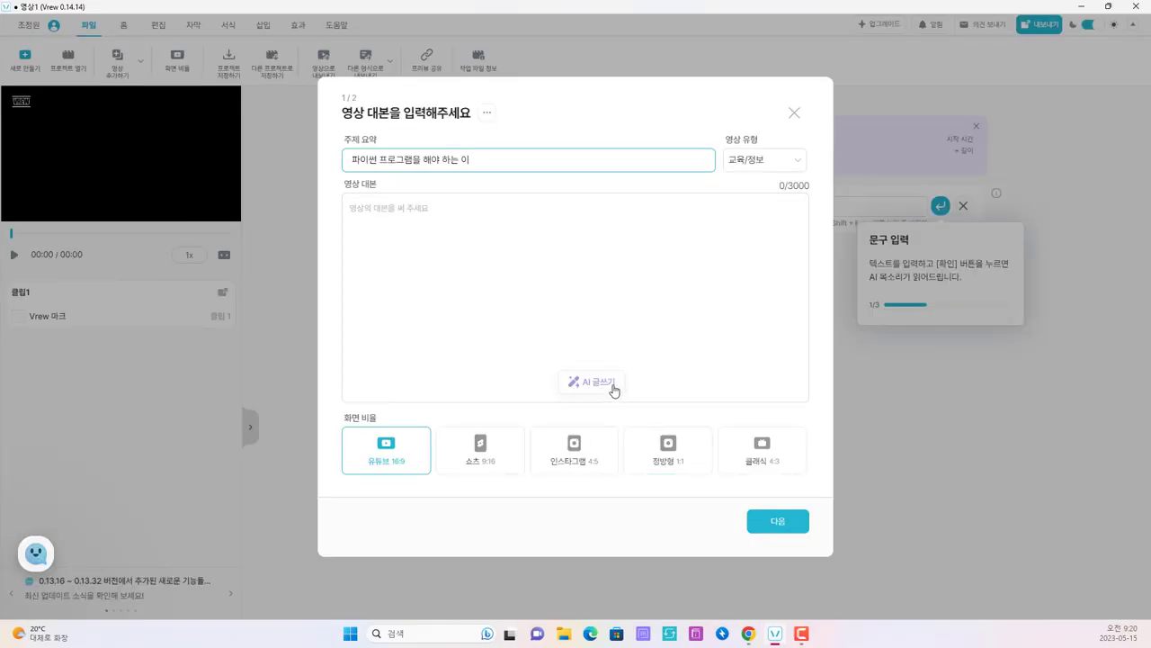
click(614, 386)
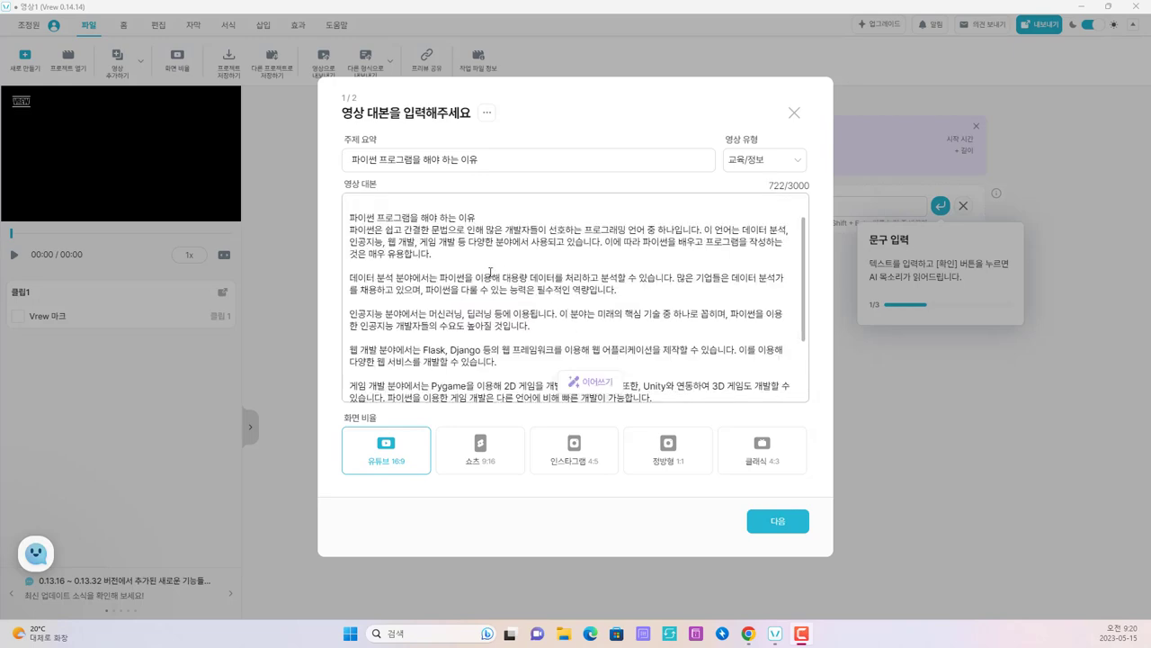
Step: Read through the generated script and accept it to continue to the voice actor selection
scroll(474, 289, down, 1)
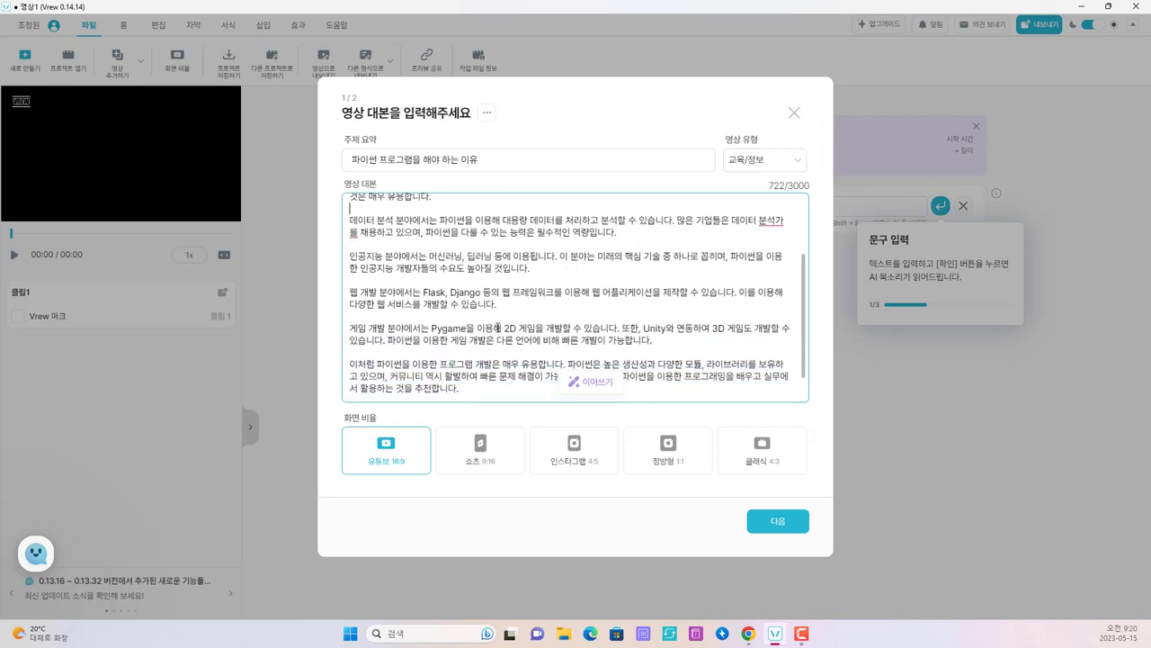
scroll(499, 327, up, 1)
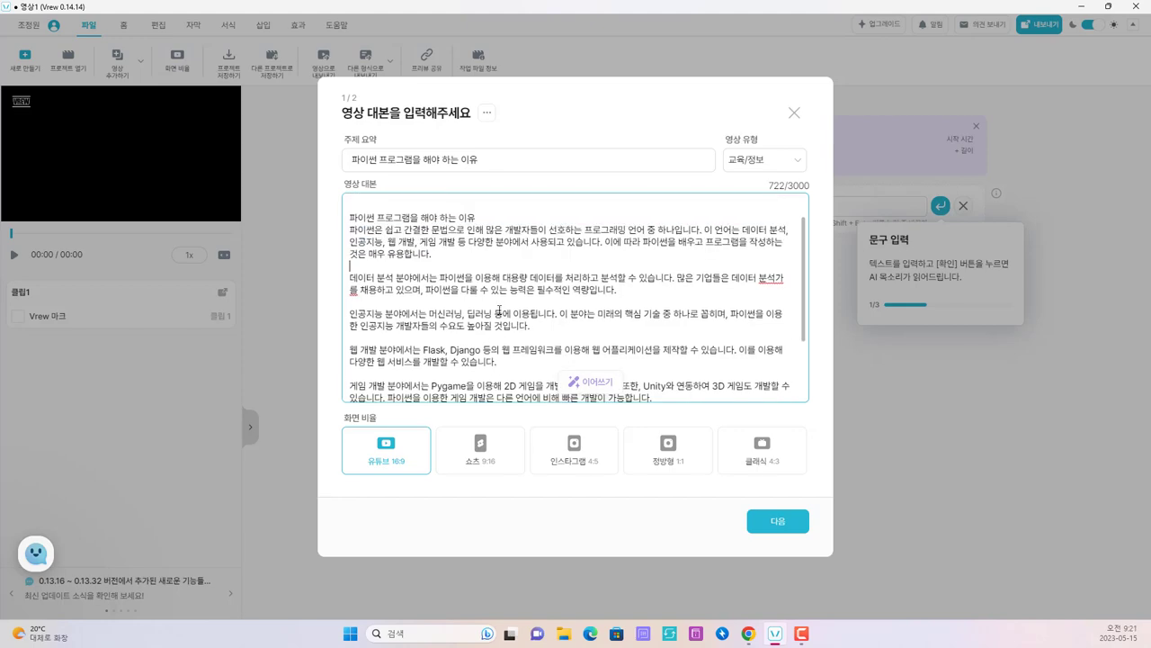
scroll(498, 310, down, 1)
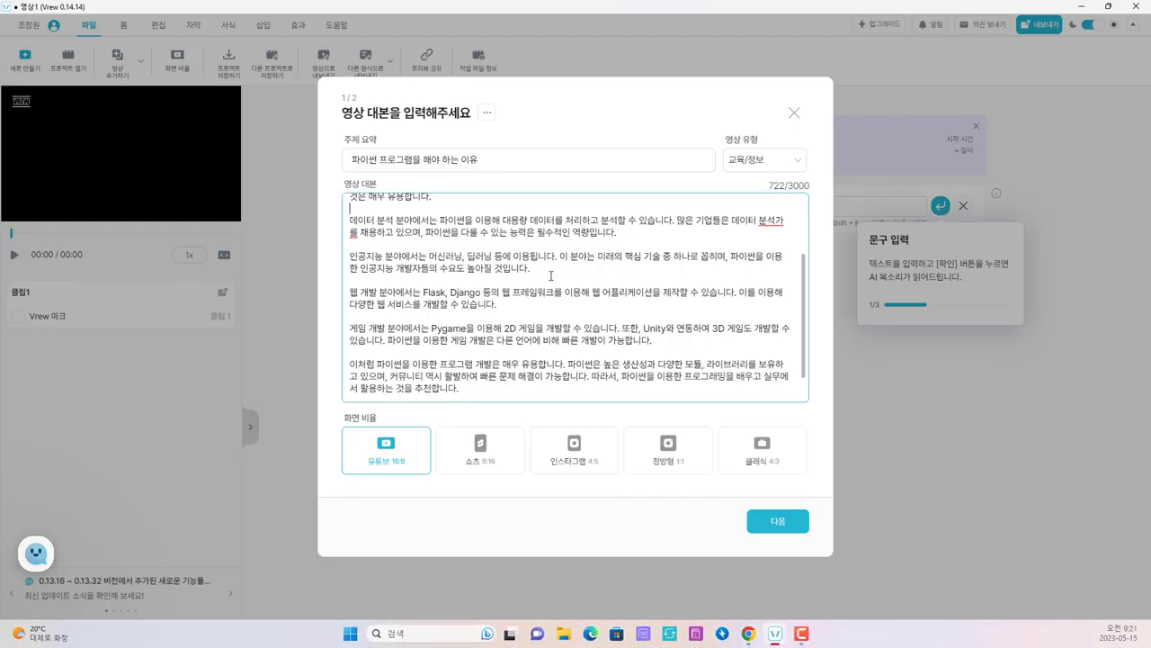
scroll(624, 253, up, 3)
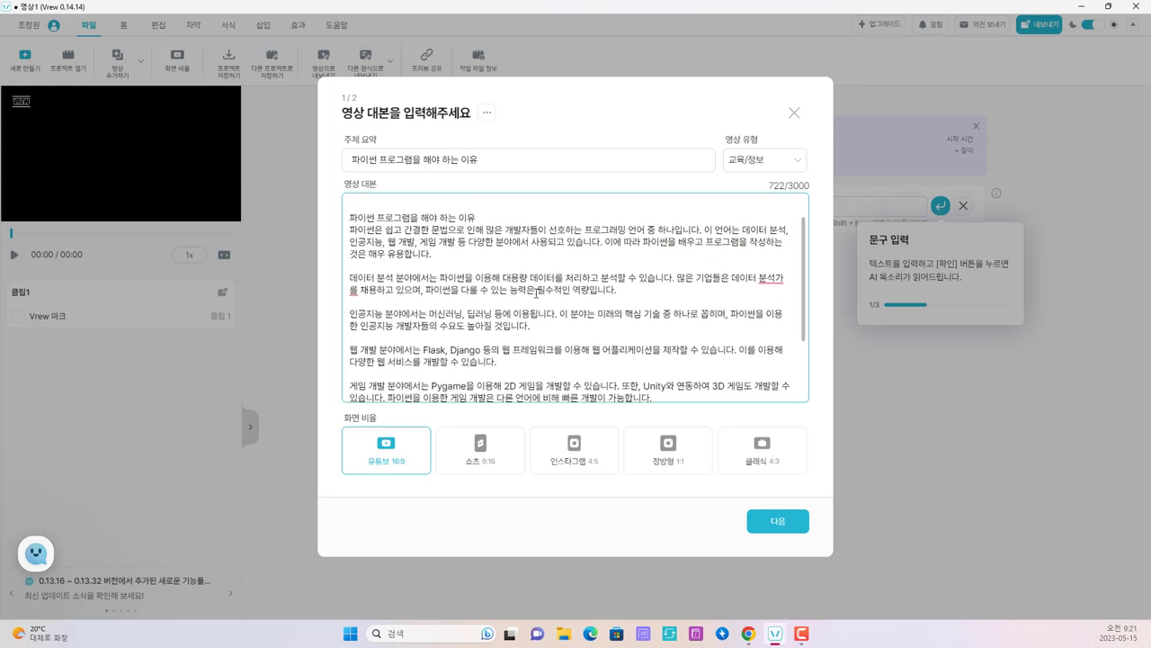
scroll(474, 290, down, 1)
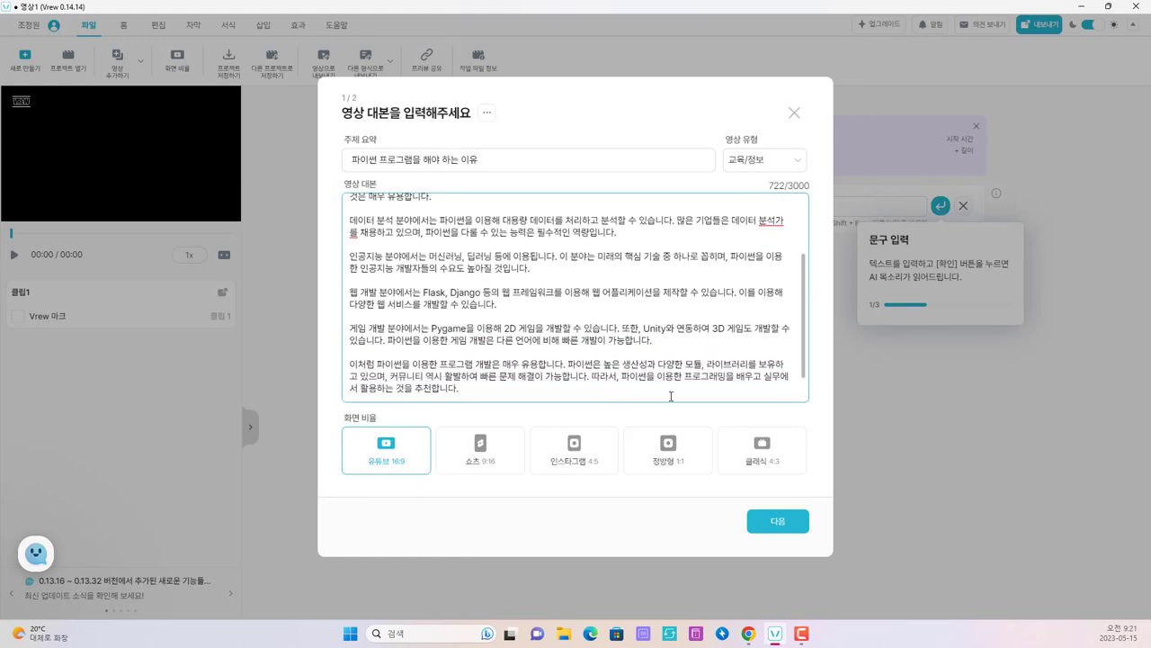
click(771, 521)
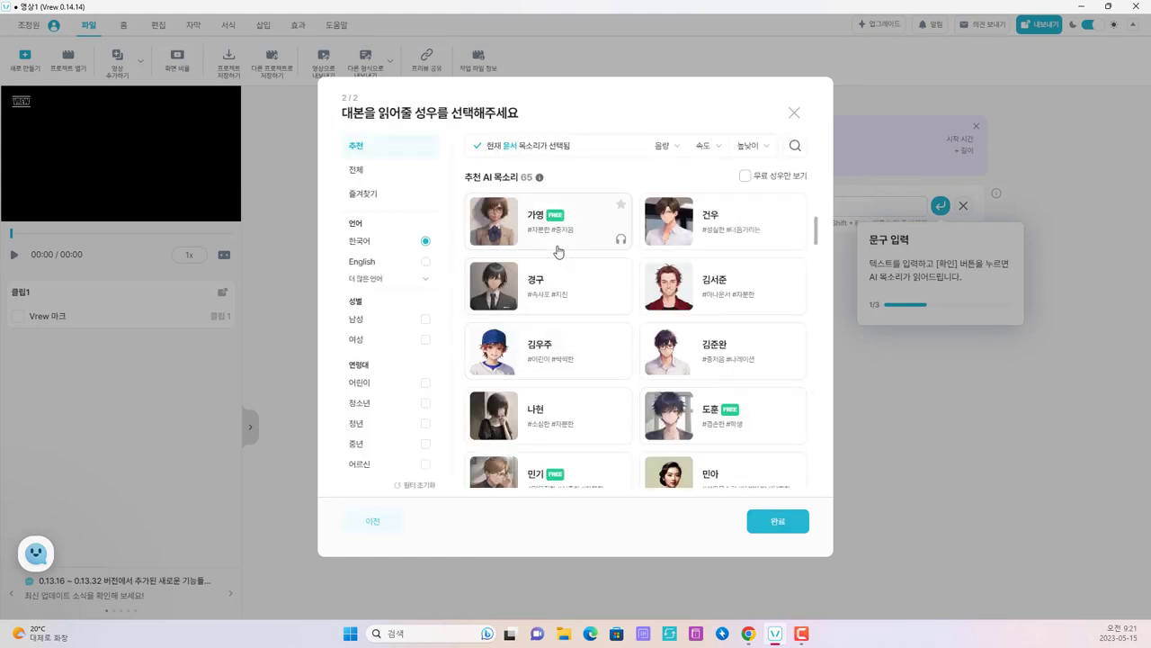
Step: Choose the free Korean AI voice 서은 from the recommended voices and complete the video creation
scroll(615, 327, down, 2)
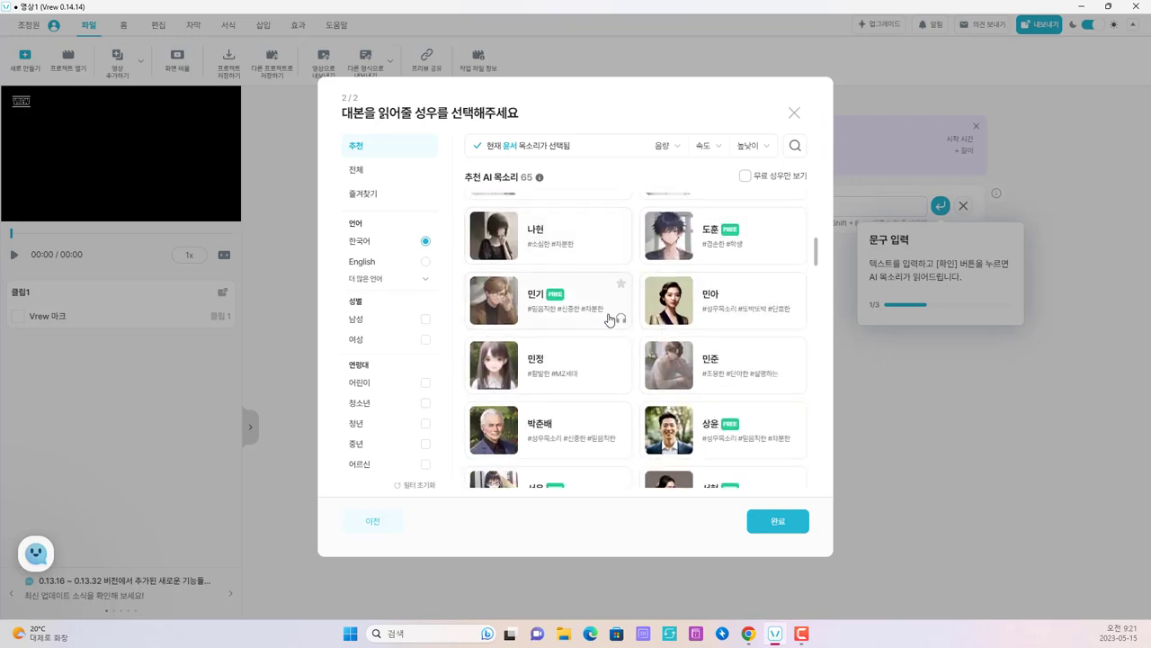
scroll(615, 320, down, 2)
scroll(627, 357, down, 2)
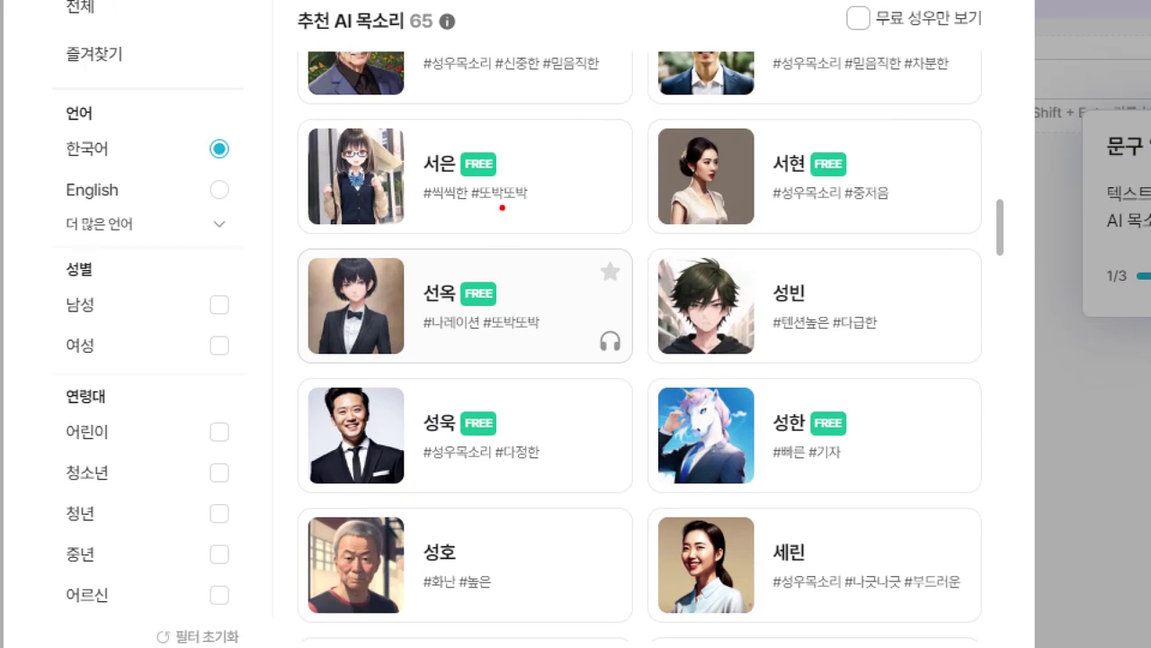
drag(522, 177, 581, 181)
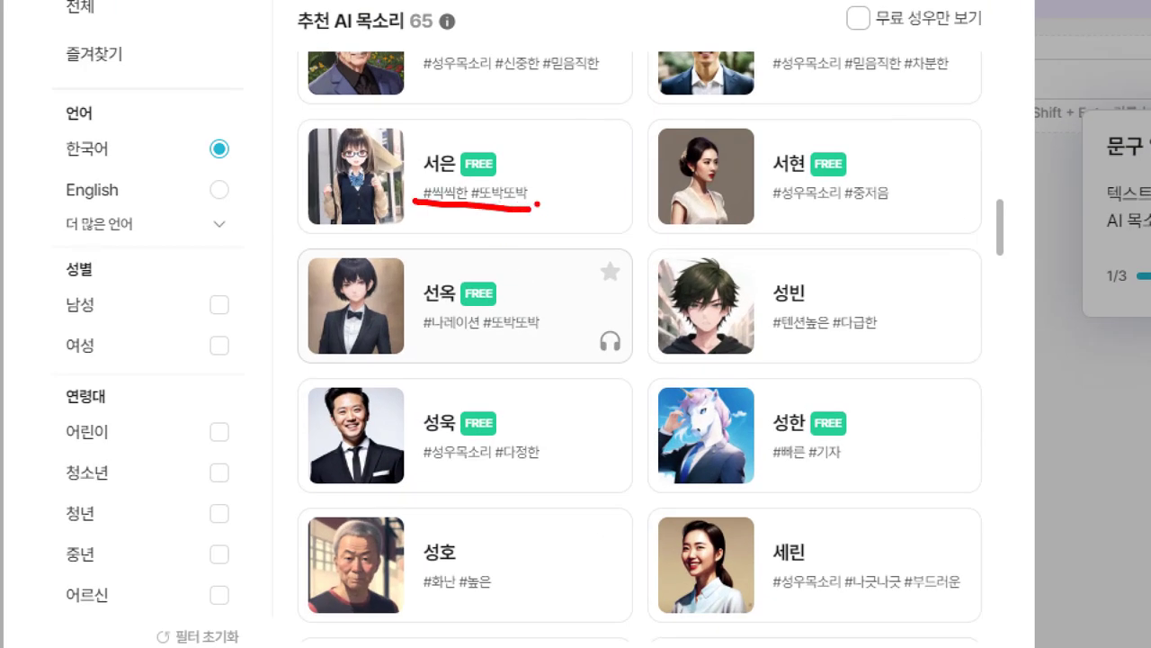
drag(430, 343, 549, 347)
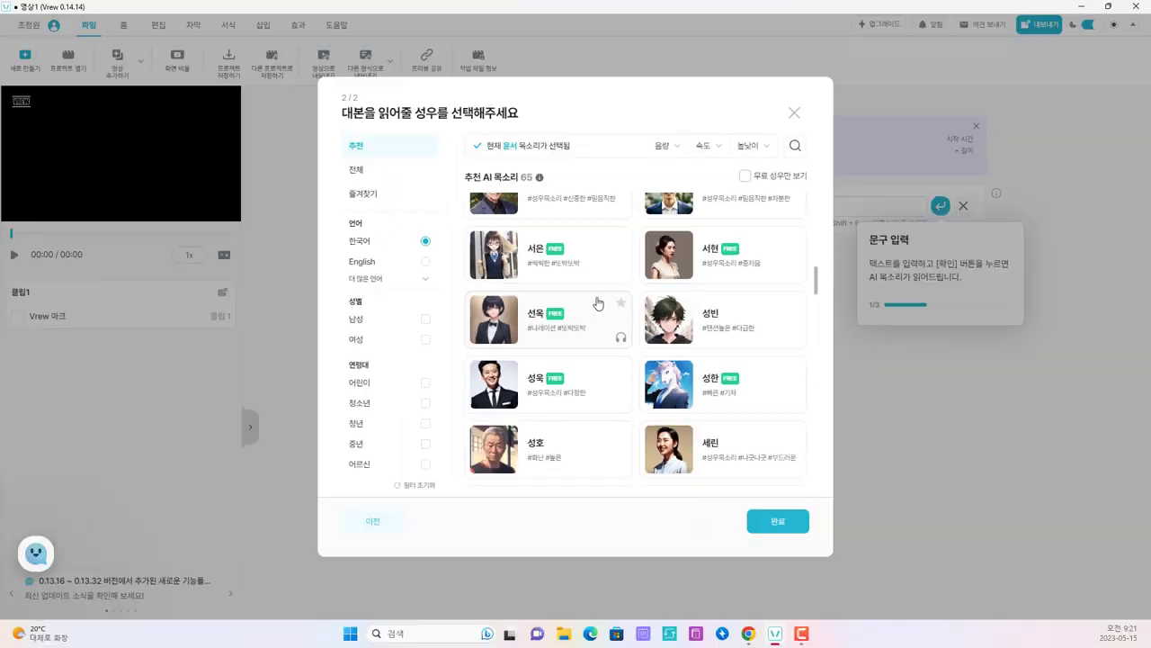
mouse_move(611, 212)
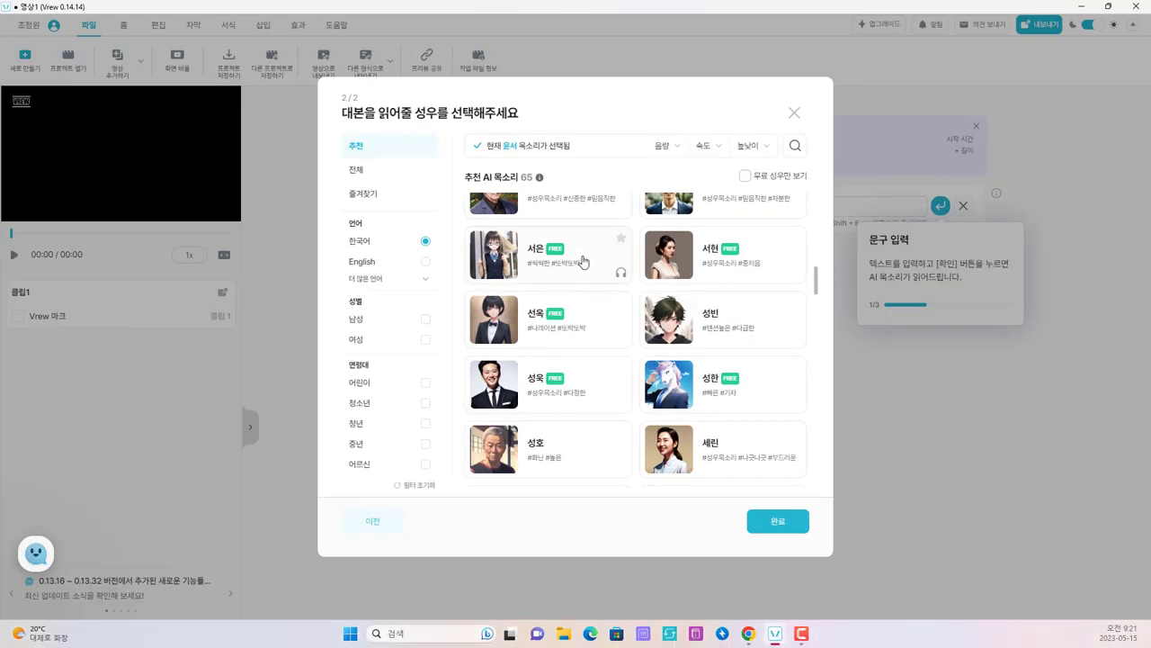
click(582, 262)
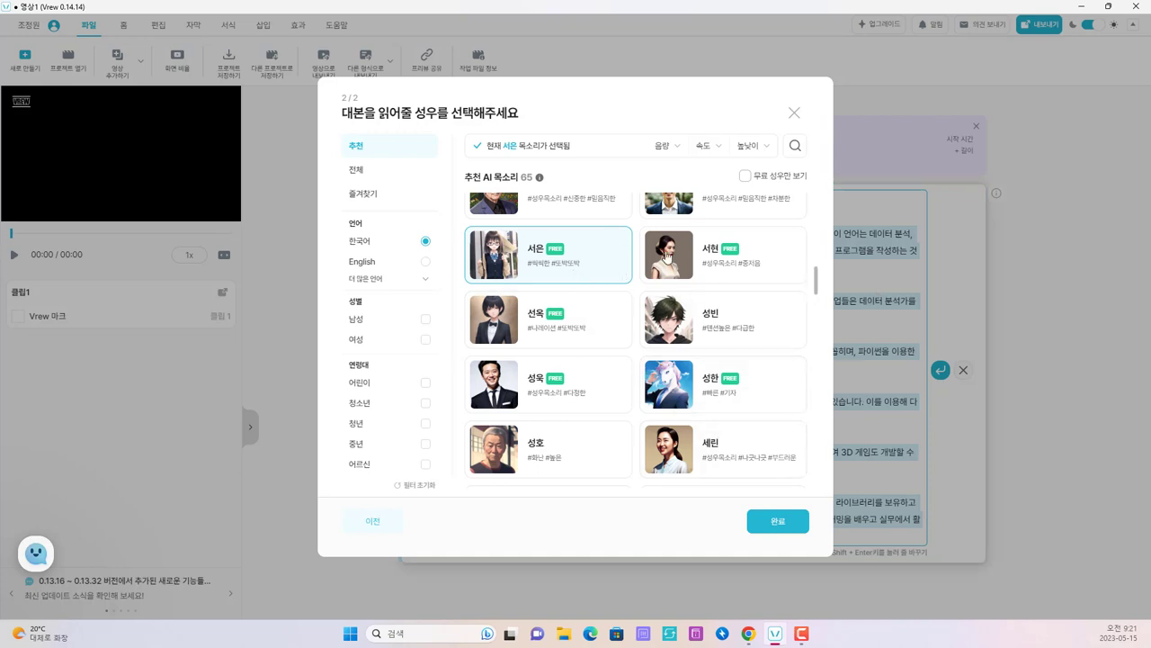
click(779, 526)
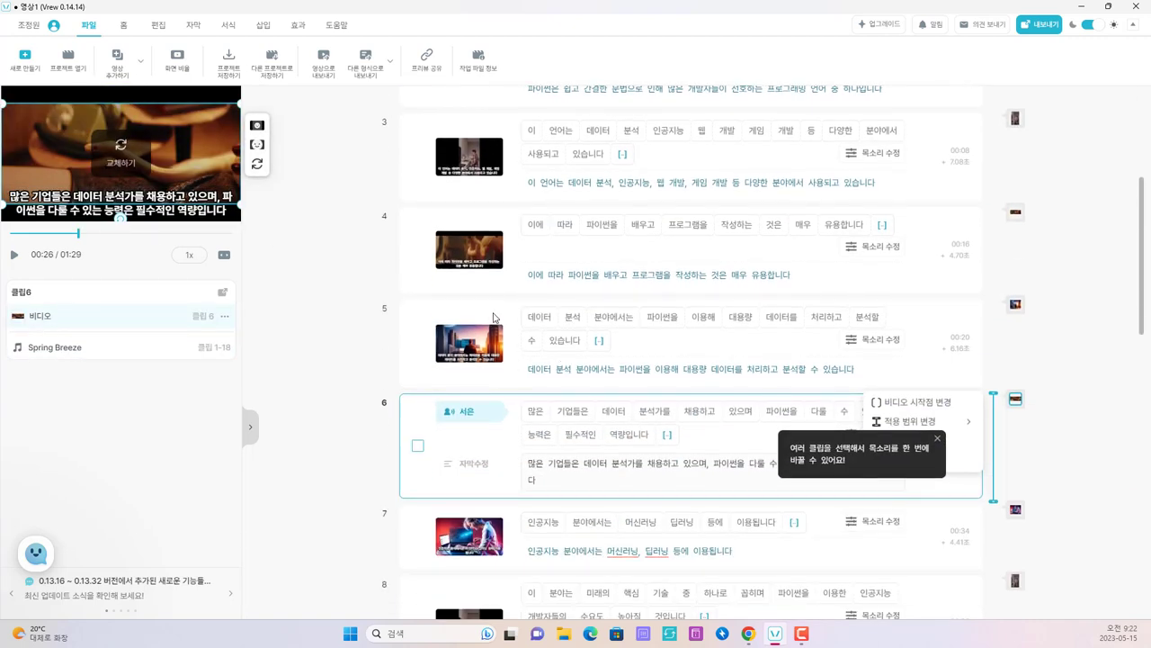
Step: Examine the images, captions and voice lines of the generated clips, ending back at the first clip
scroll(493, 316, down, 5)
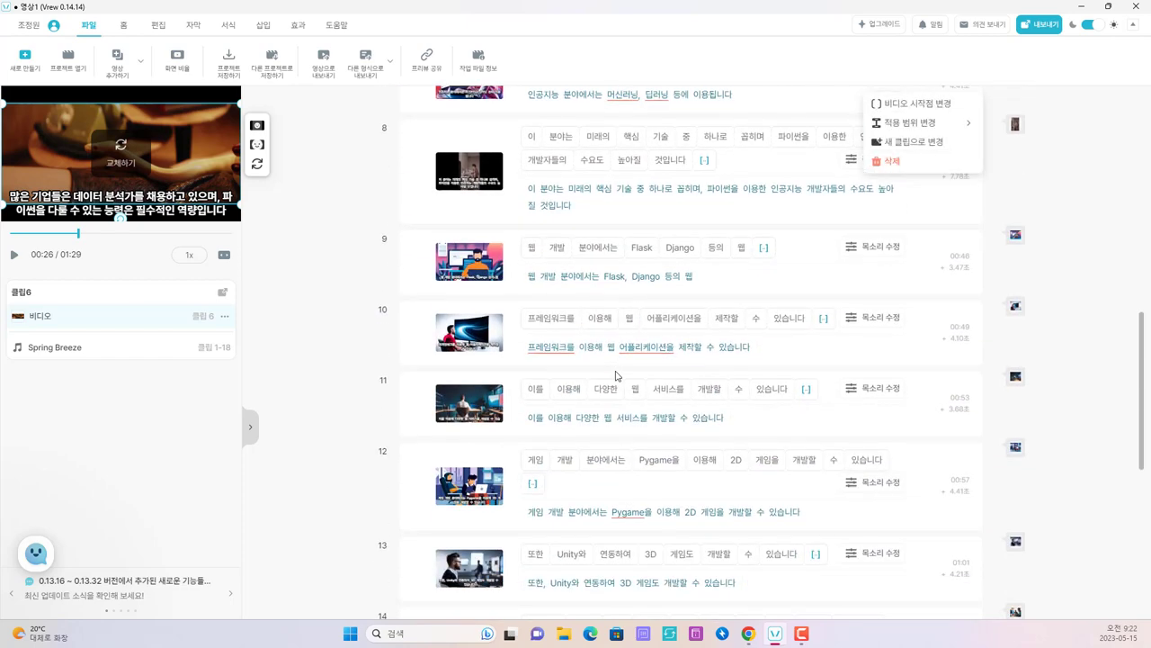
scroll(616, 375, down, 3)
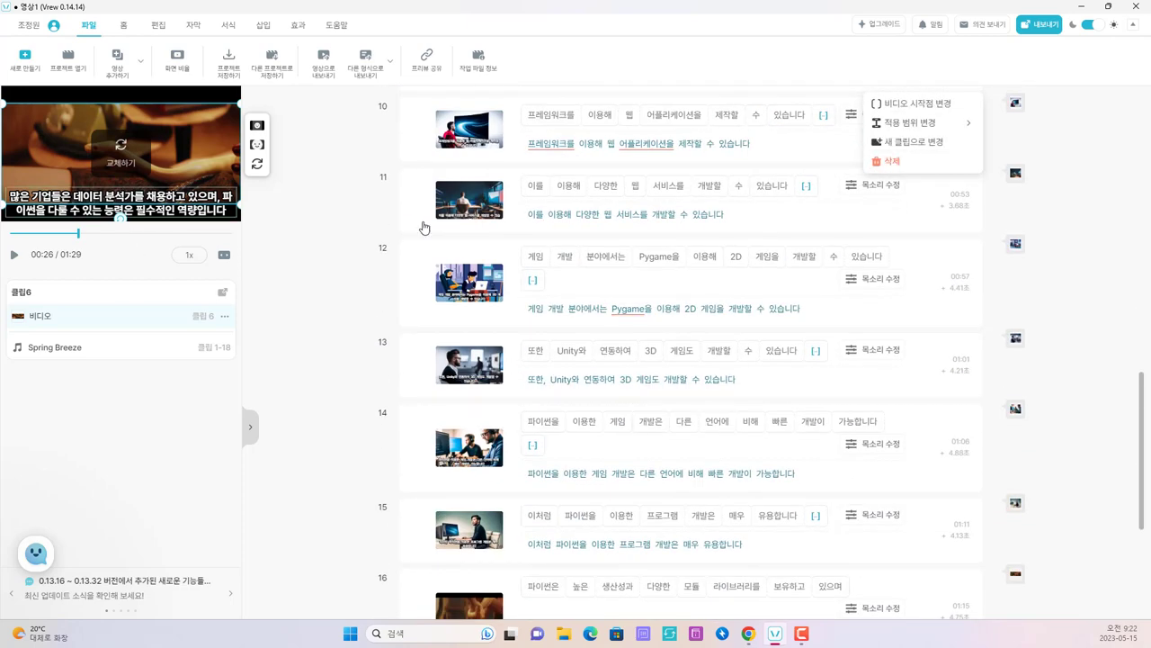
scroll(421, 223, up, 12)
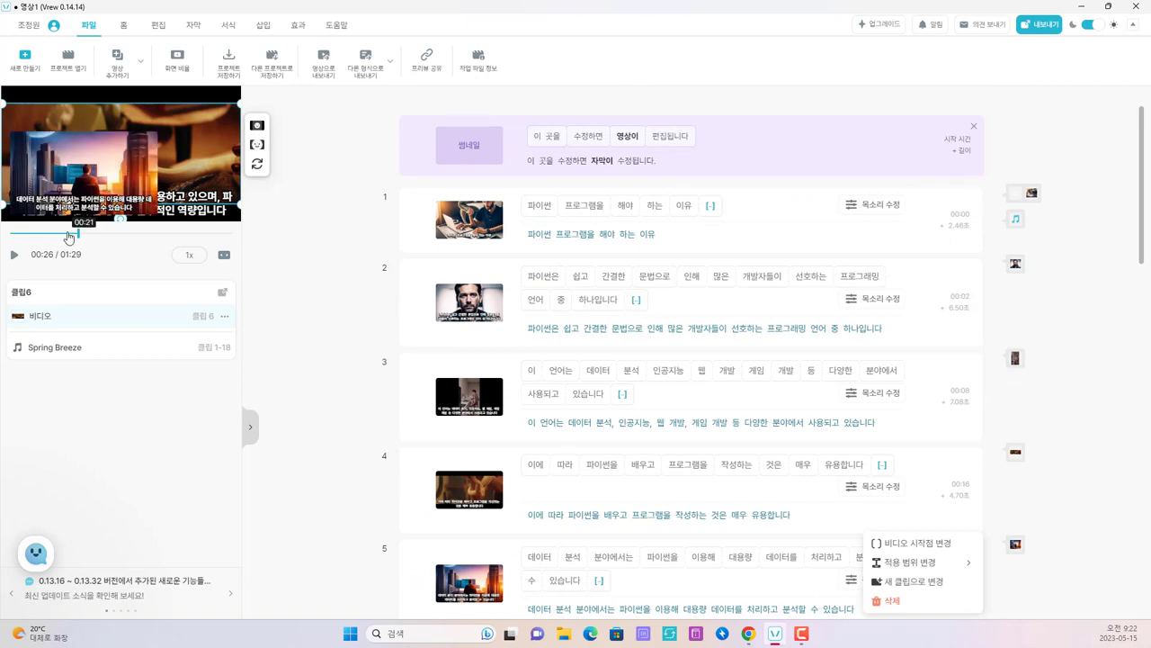
Step: Return to the start of the video and play part of clip 3 to check its footage
click(14, 232)
click(11, 231)
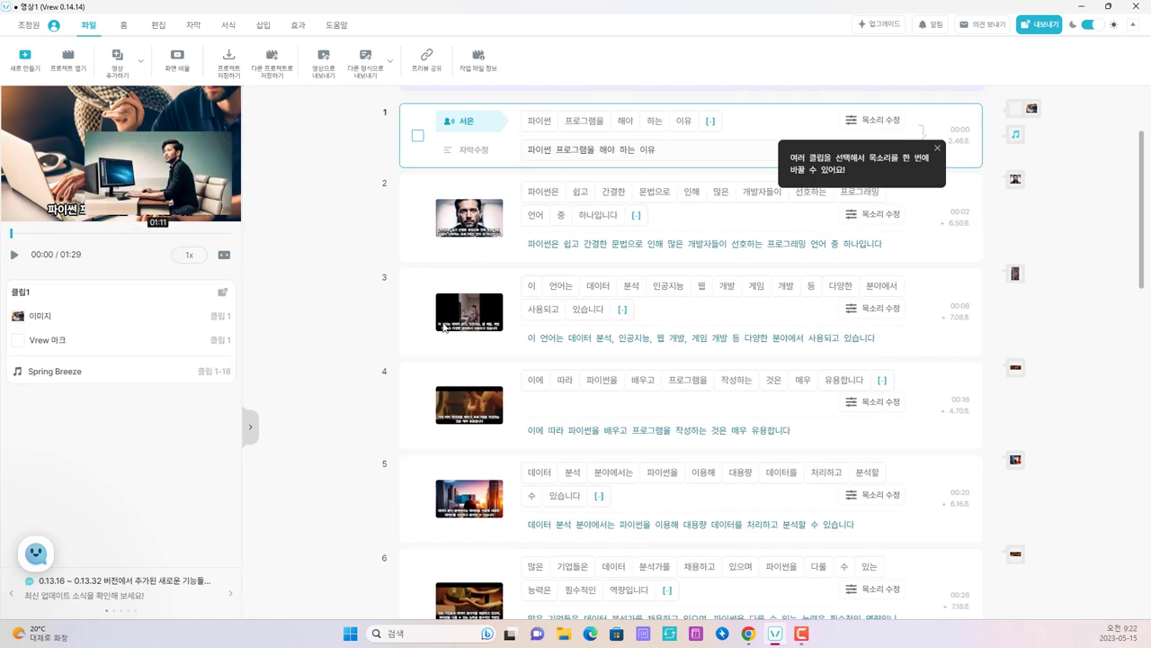
click(472, 314)
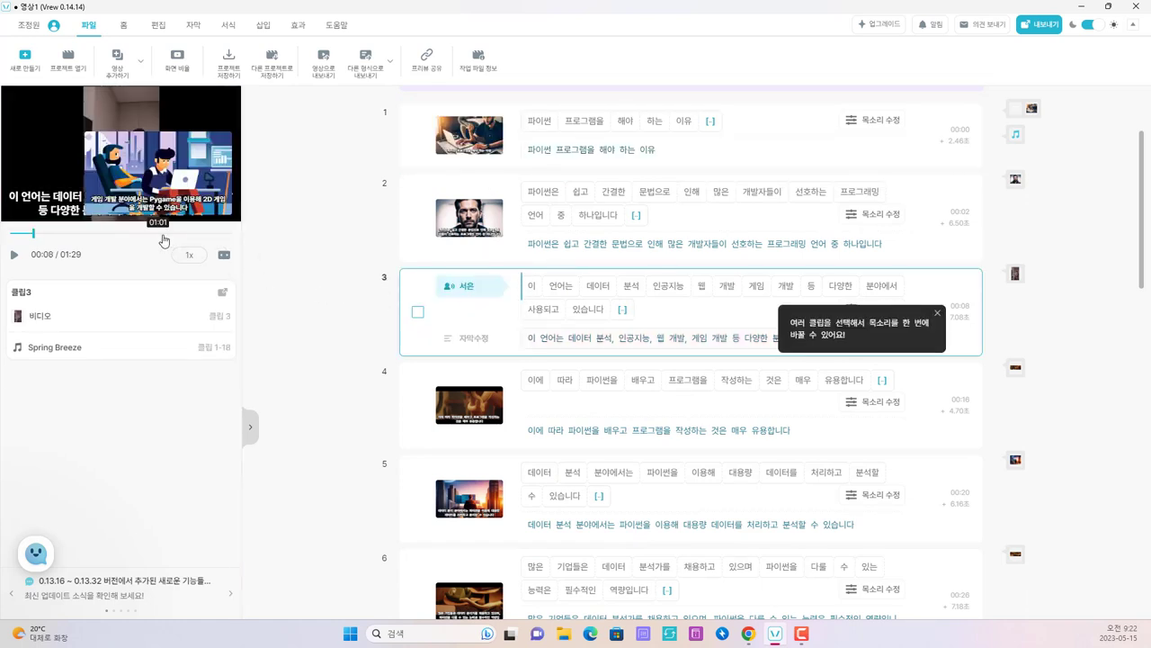
click(16, 259)
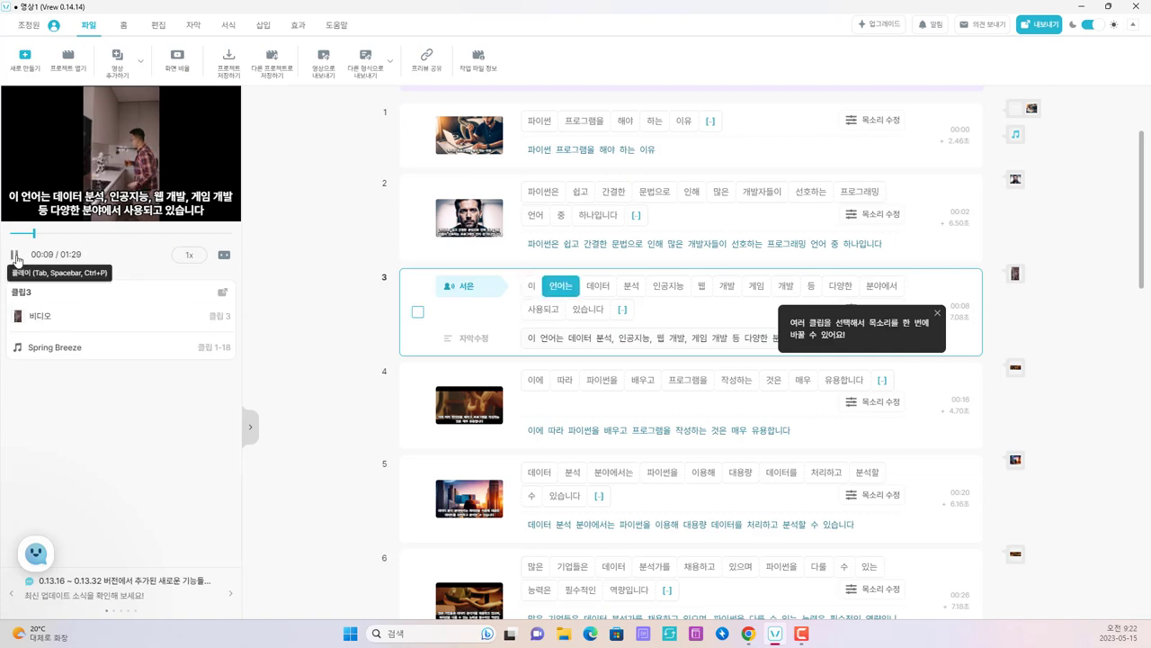
click(16, 258)
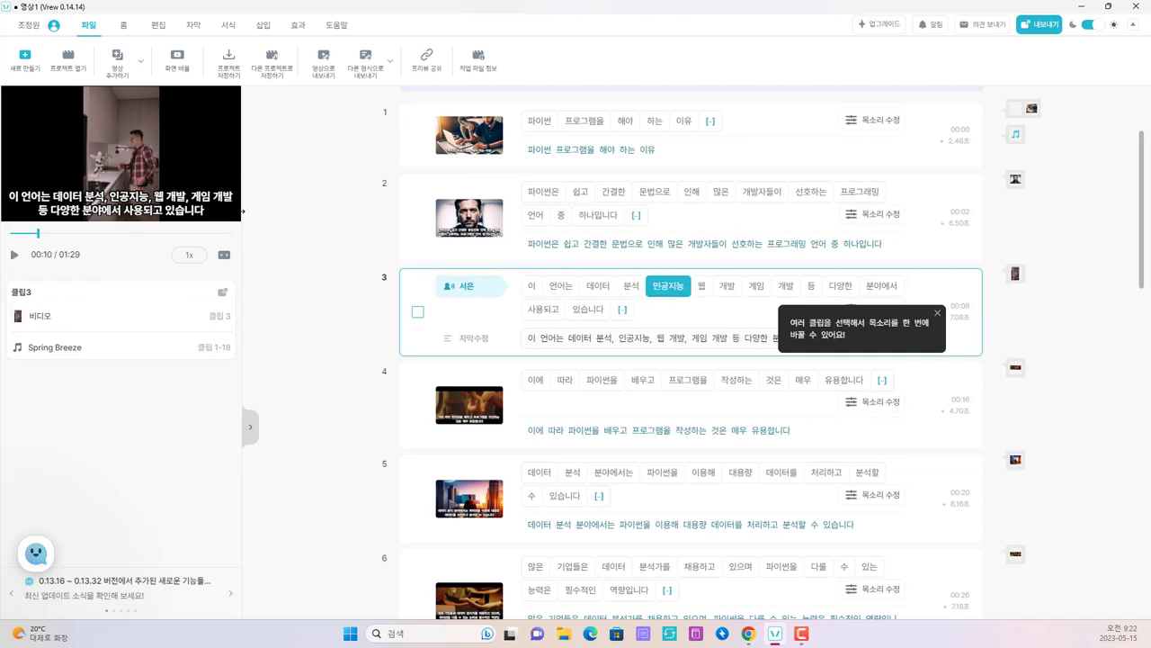
Step: Play part of clip 4 and look through the images of the remaining clips down to clip 18
scroll(516, 352, down, 3)
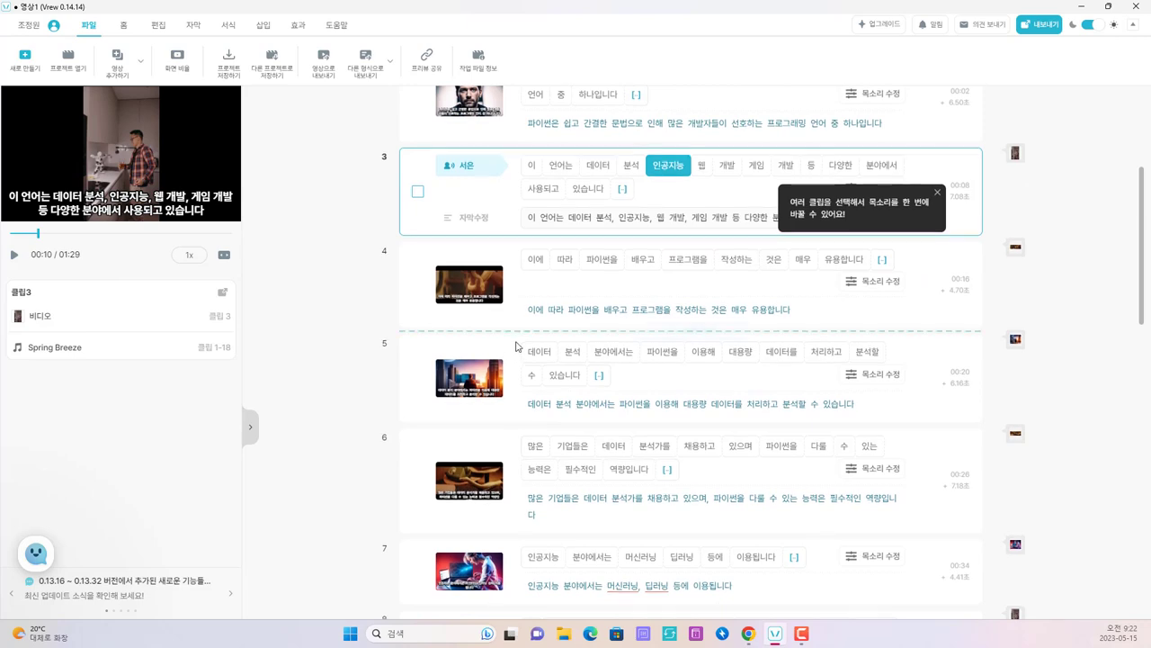
click(468, 223)
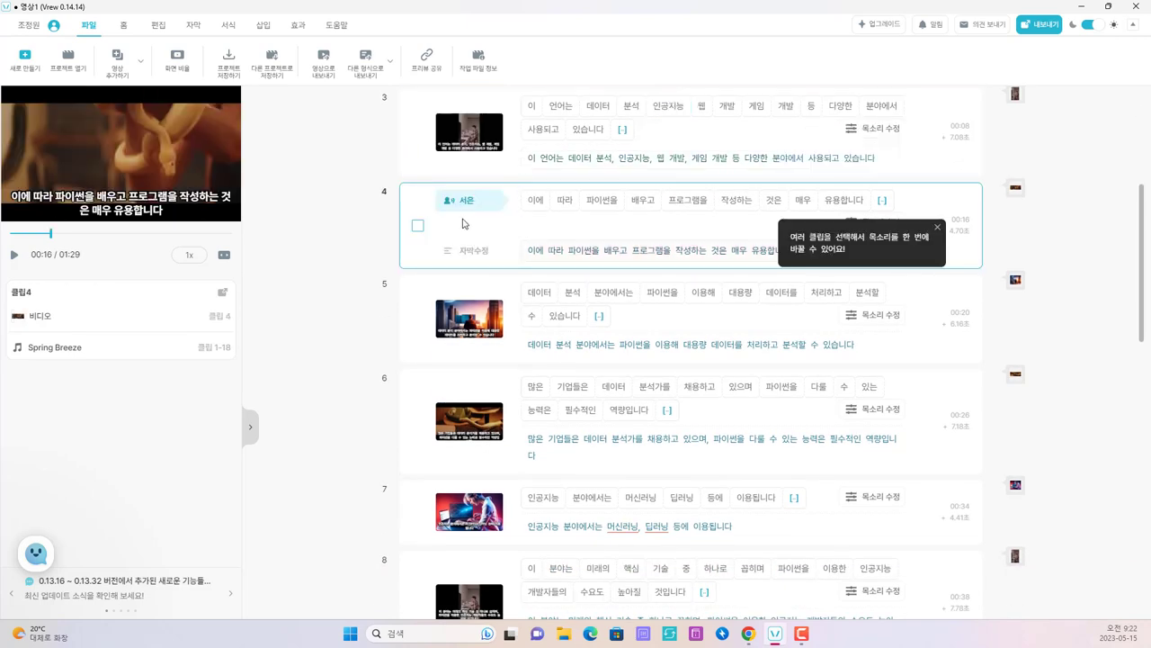
click(14, 258)
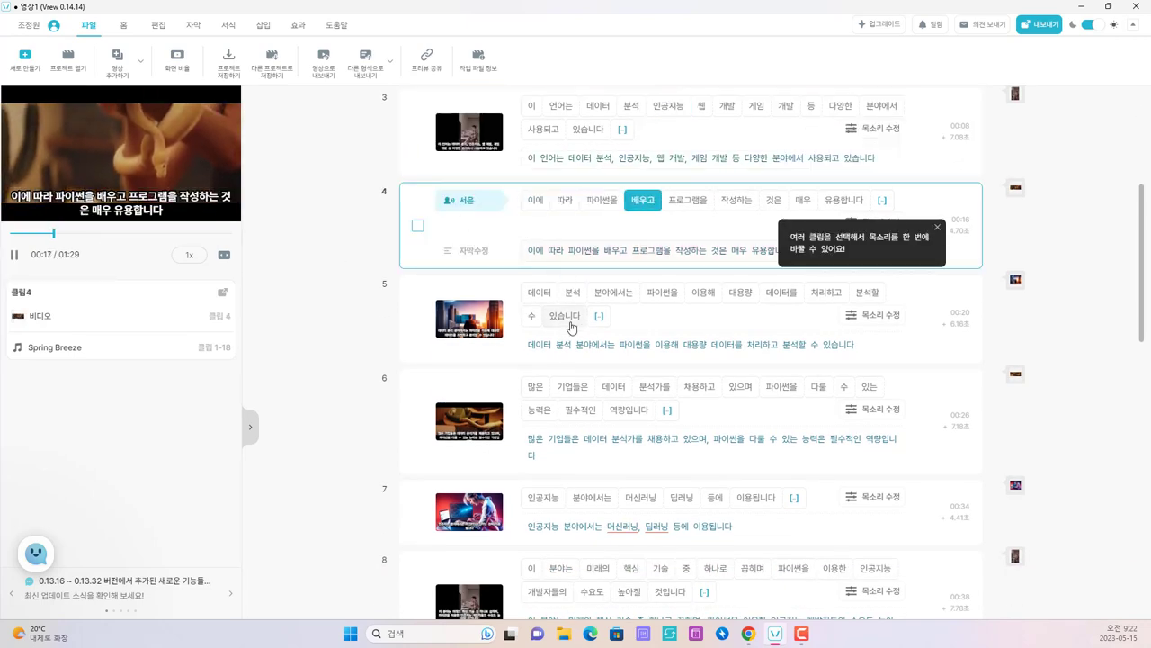
scroll(572, 316, down, 5)
scroll(572, 316, down, 1)
key(space)
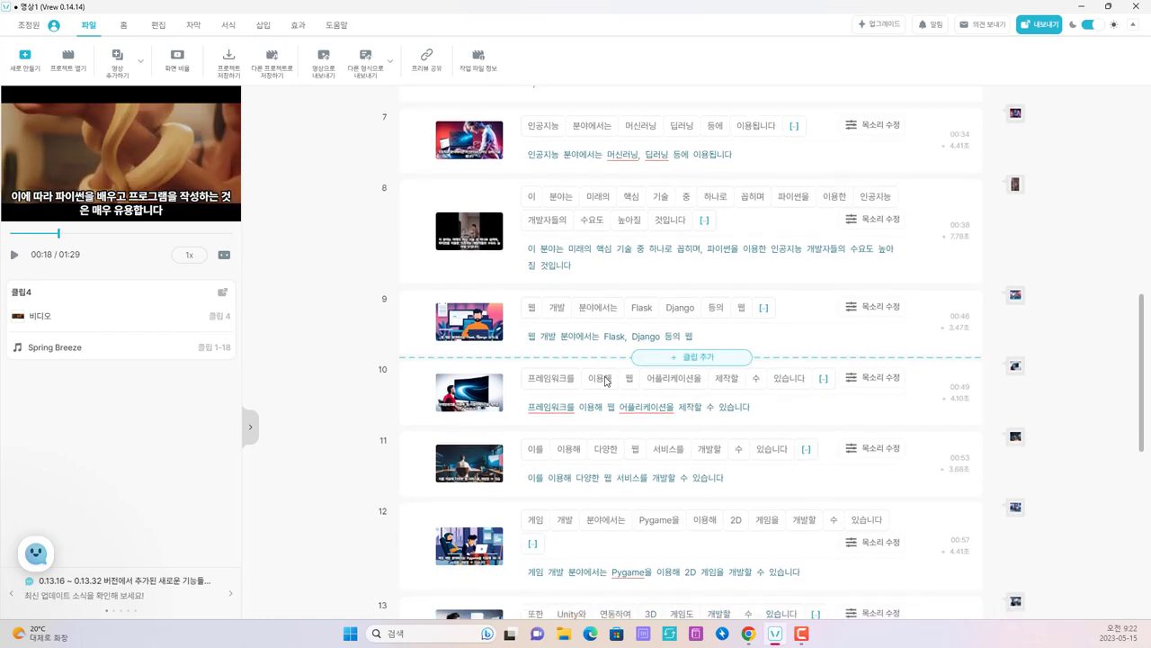
scroll(605, 382, down, 6)
scroll(605, 382, down, 3)
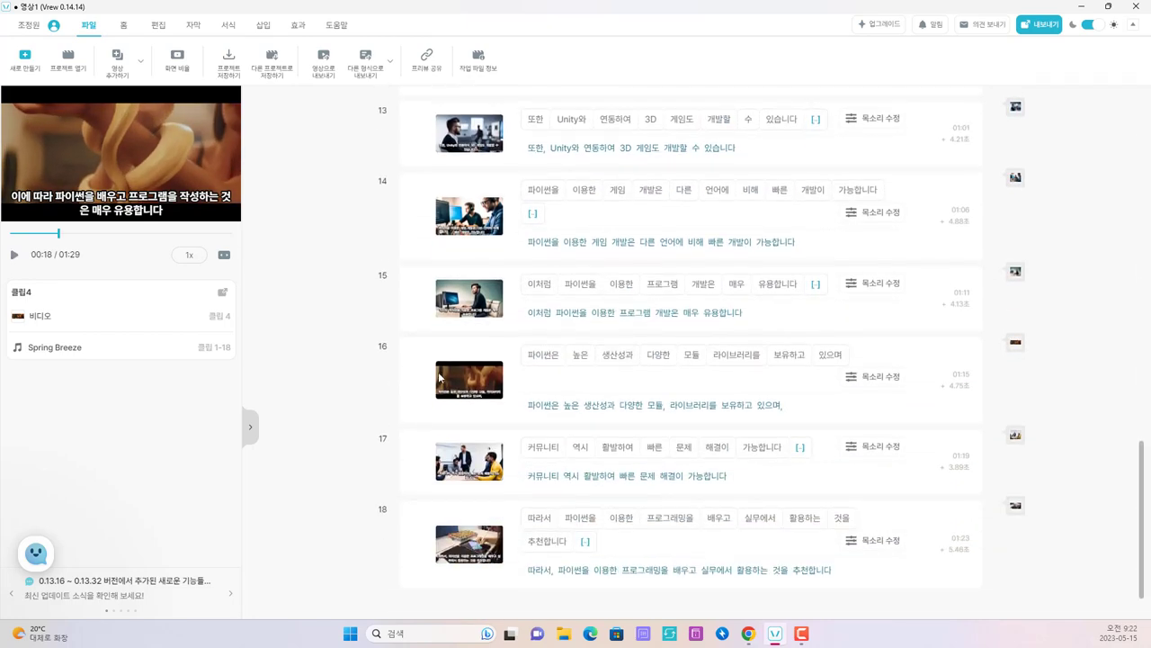
drag(439, 378, 490, 353)
scroll(493, 400, up, 15)
scroll(490, 353, up, 5)
Step: Replace clip 1's image with an AI-generated one from its caption "파이썬 프로그램을 해야 하는 이유", choosing the desk monitor with the glowing code
click(491, 228)
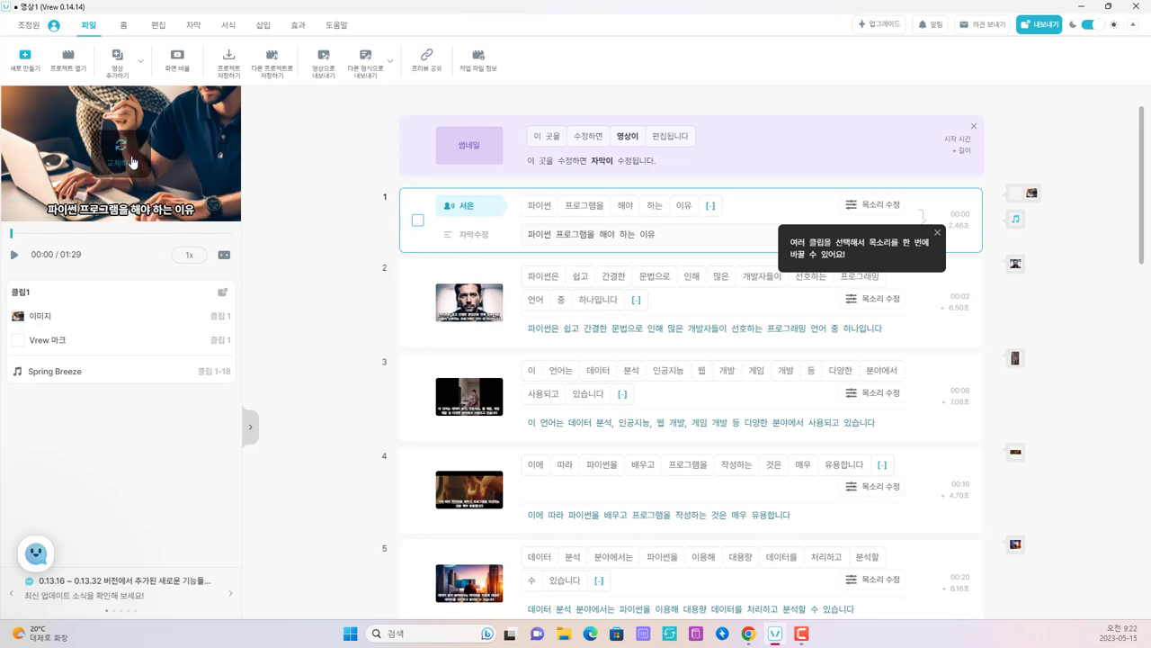
click(122, 158)
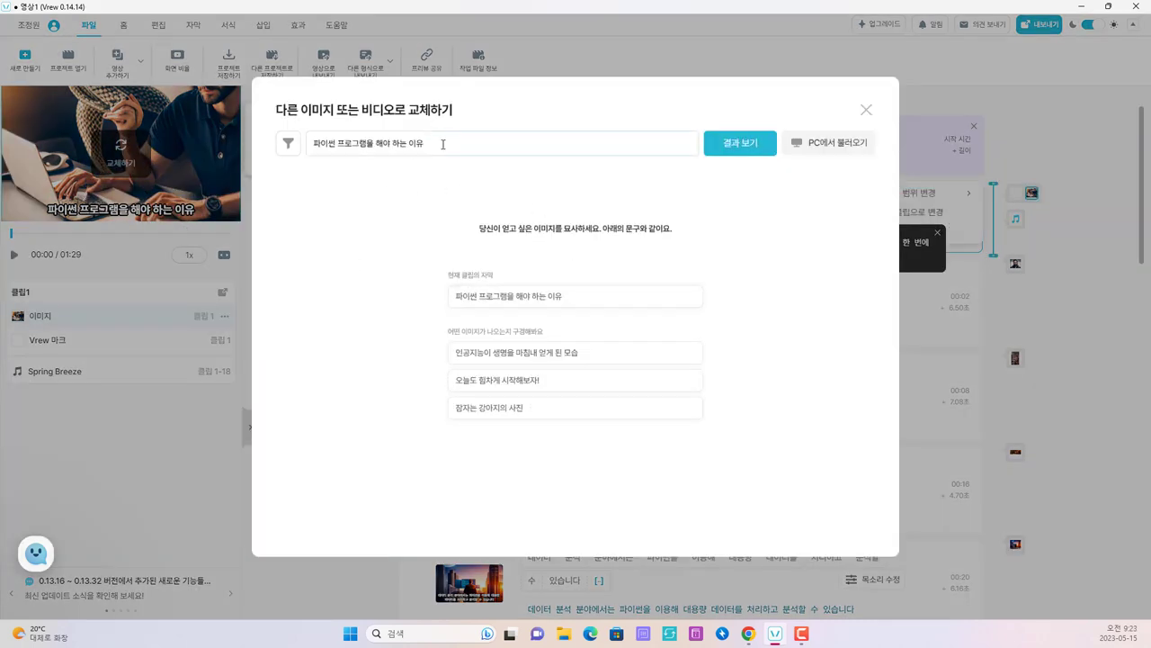
drag(519, 150, 270, 135)
click(533, 144)
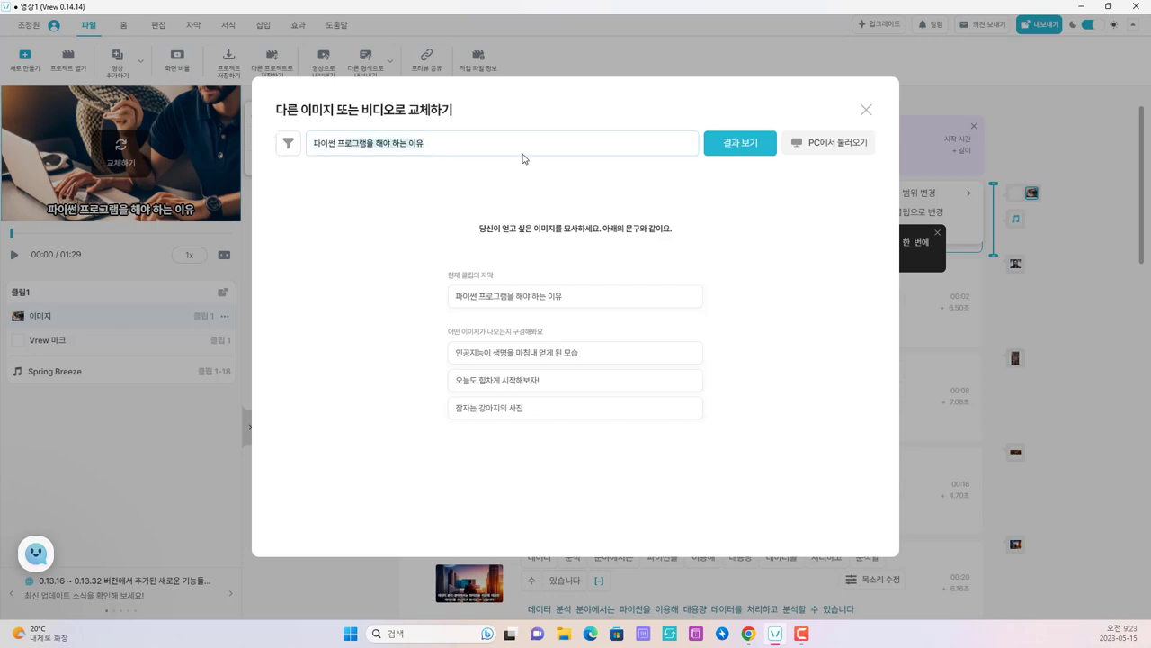
click(769, 146)
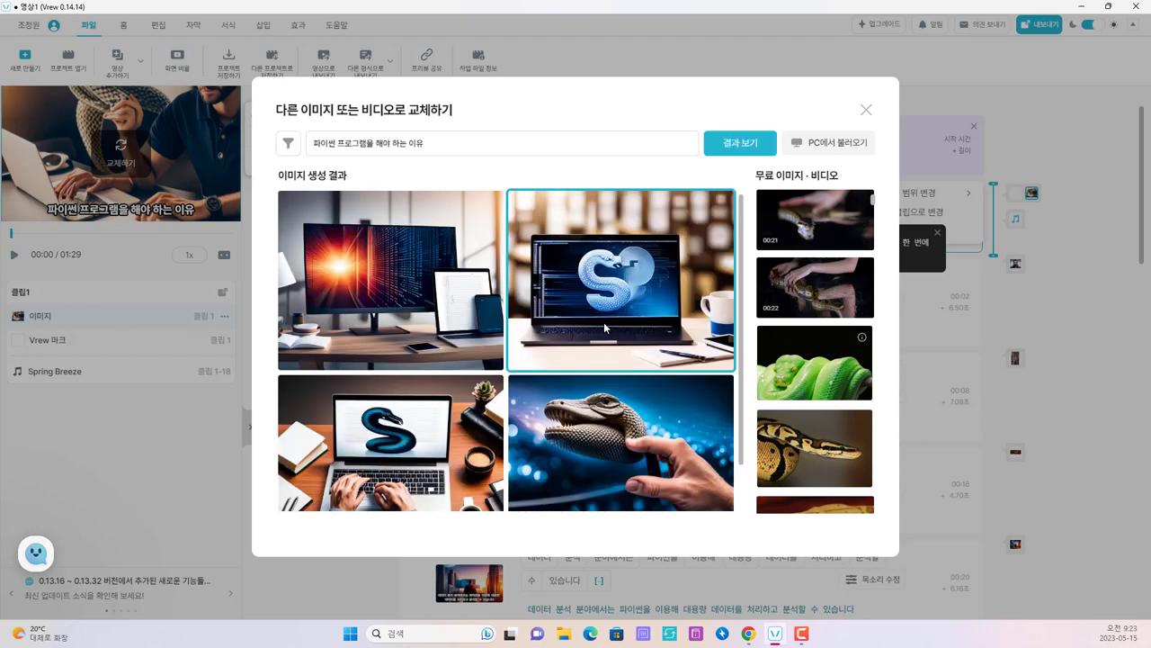
scroll(491, 345, down, 1)
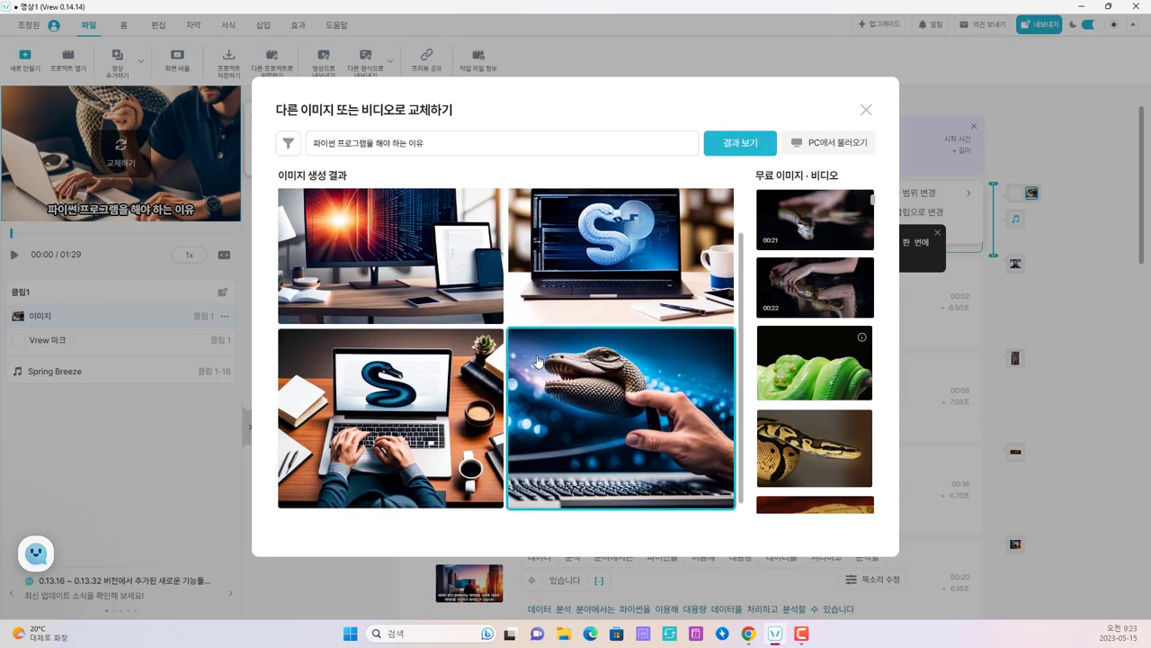
scroll(629, 328, up, 1)
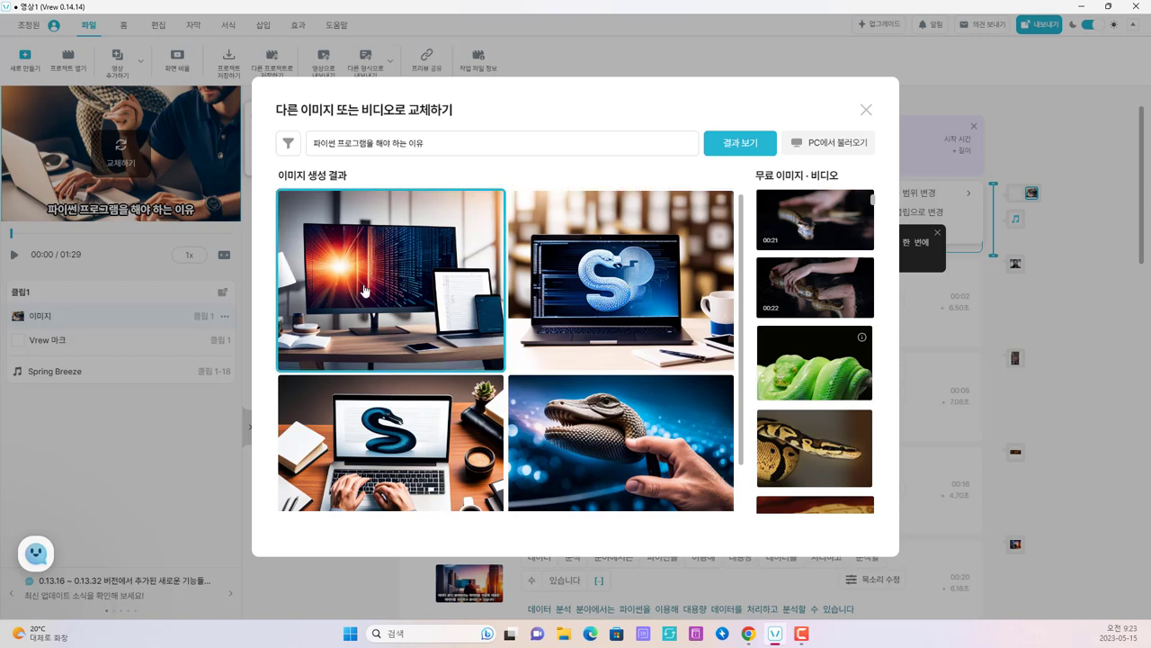
click(324, 352)
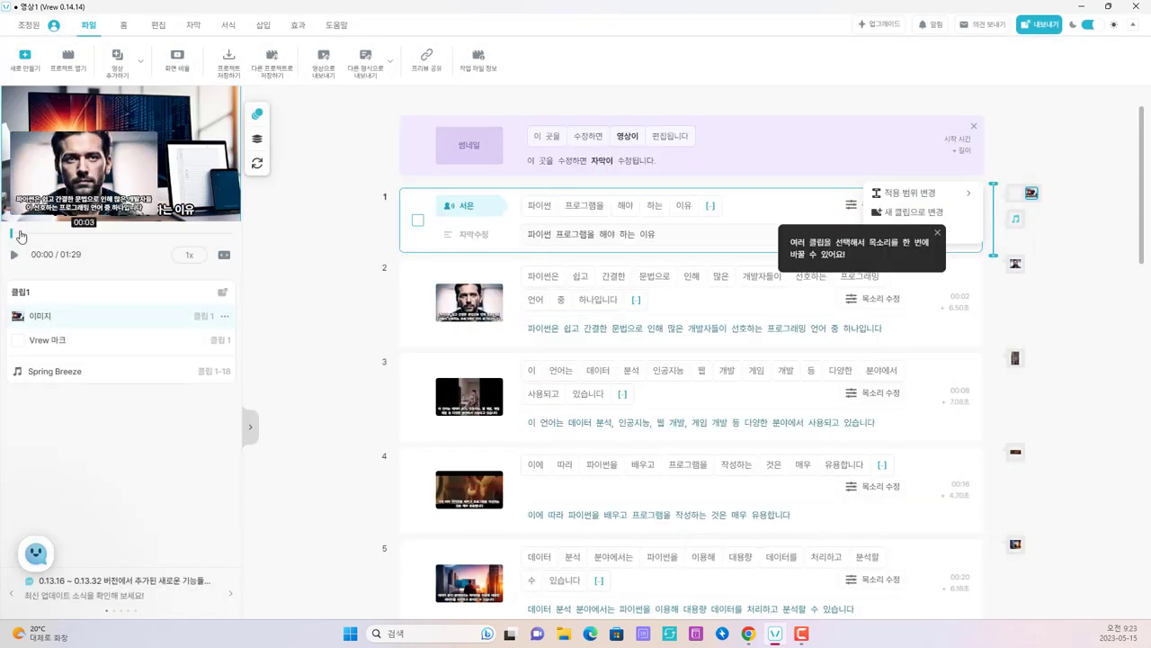
Step: Replace clip 6's snake video with an image generated from its caption, choosing the gray-haired man at a desk with paper stacks
drag(13, 236, 57, 233)
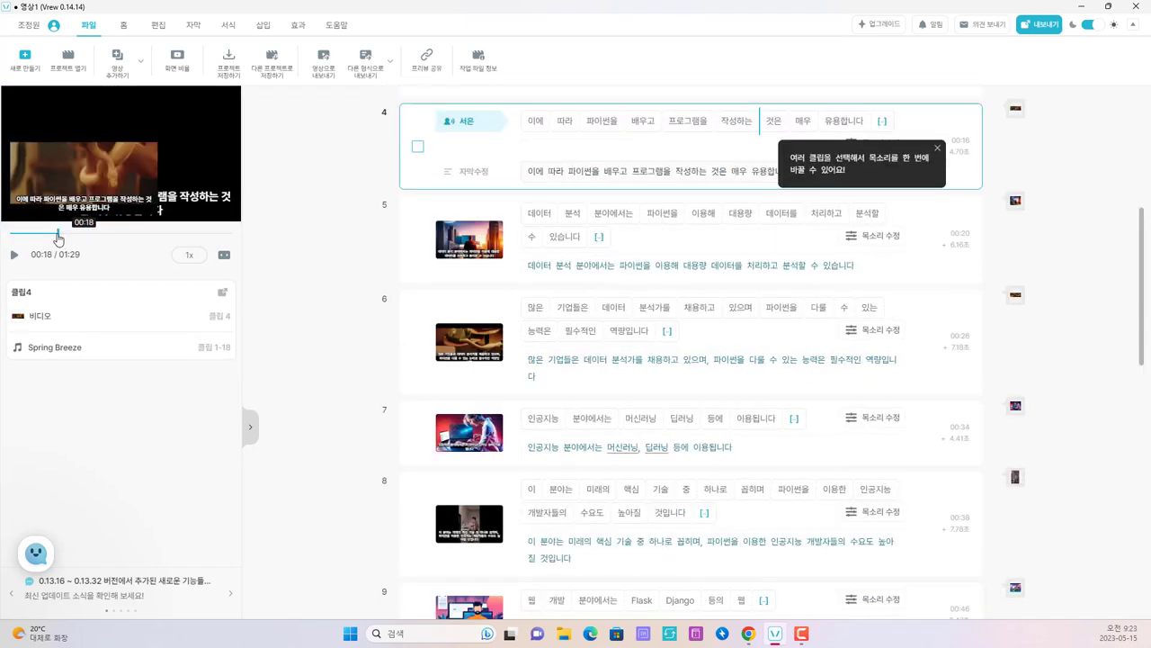
click(502, 334)
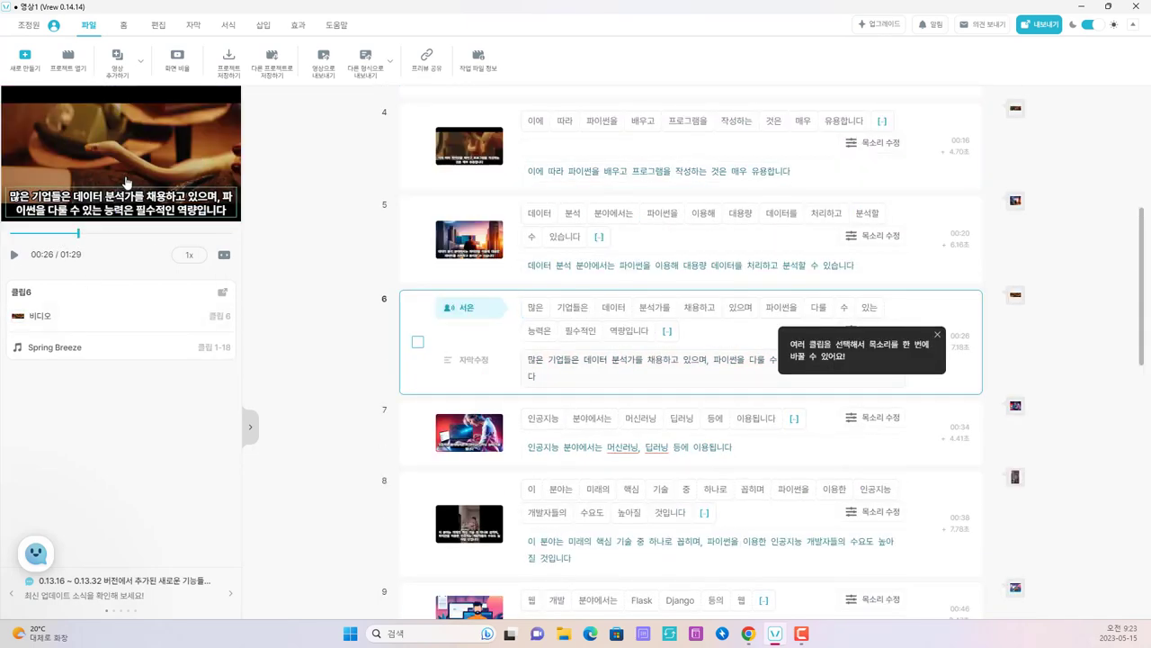
click(126, 168)
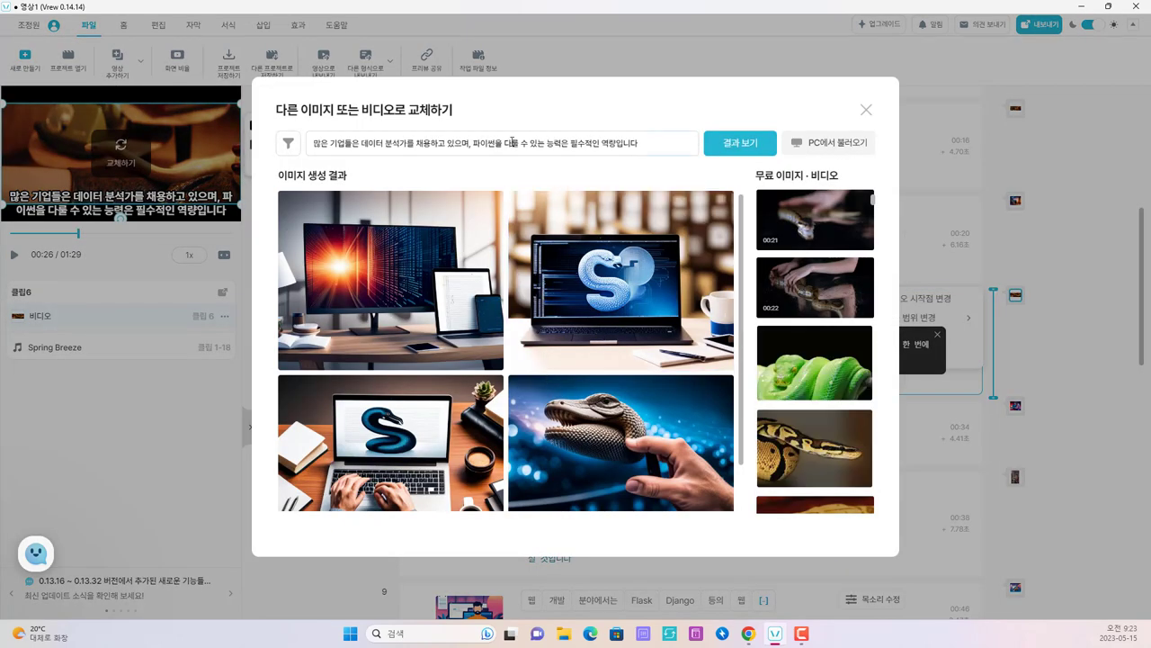
click(632, 153)
click(721, 149)
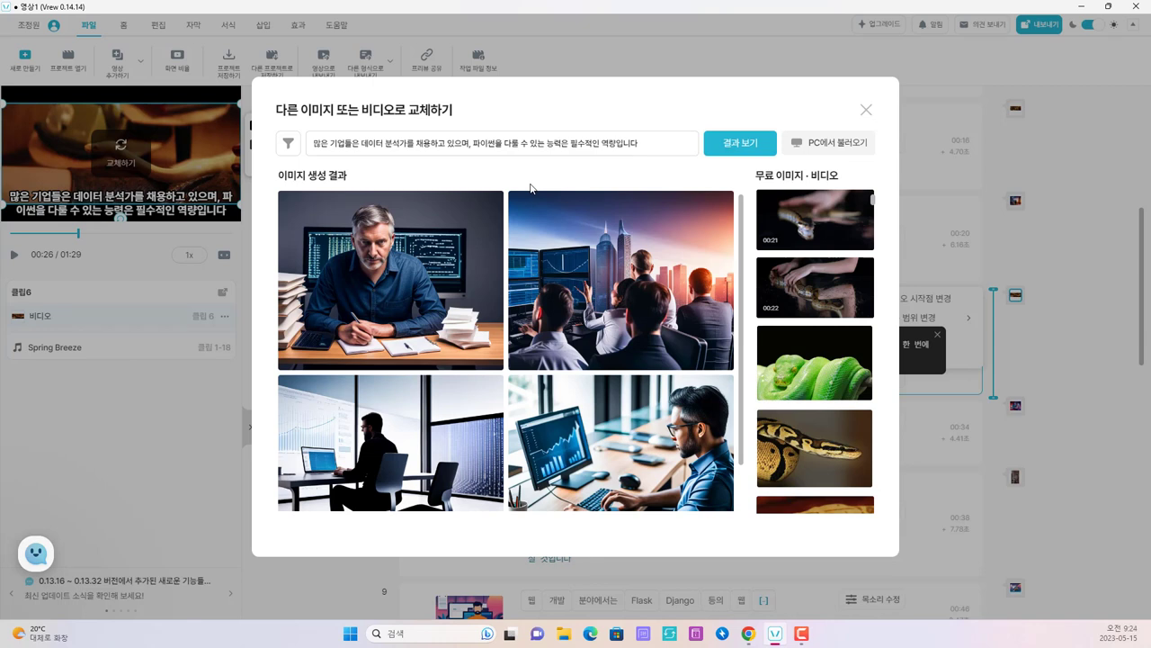
scroll(545, 262, down, 1)
scroll(572, 282, up, 1)
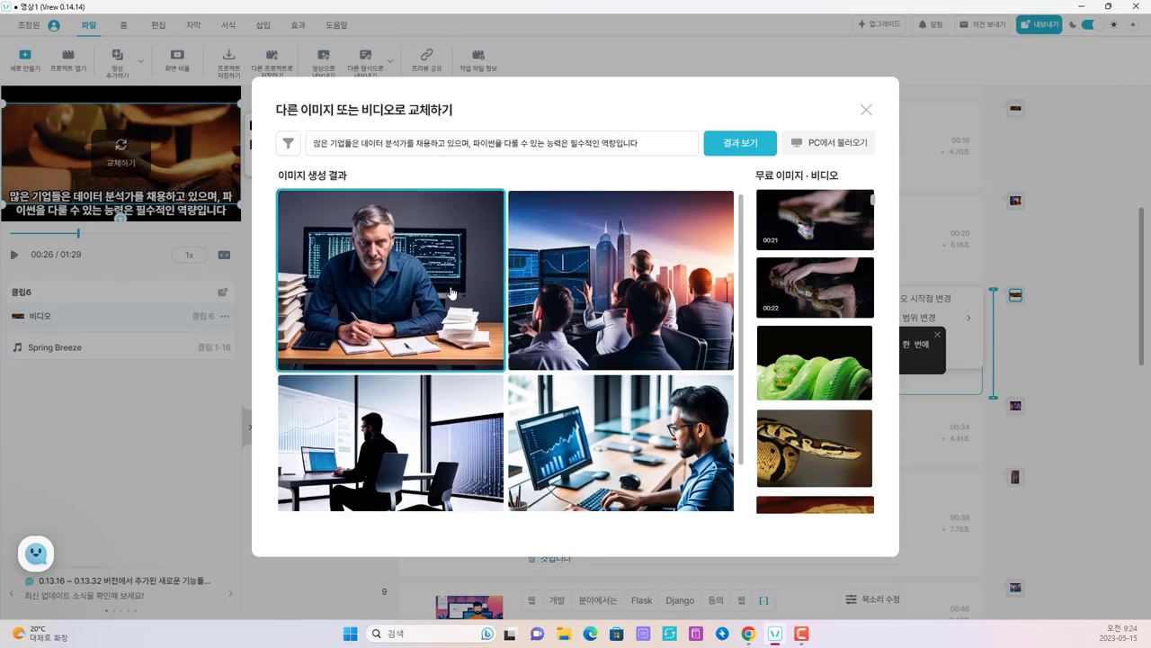
click(372, 289)
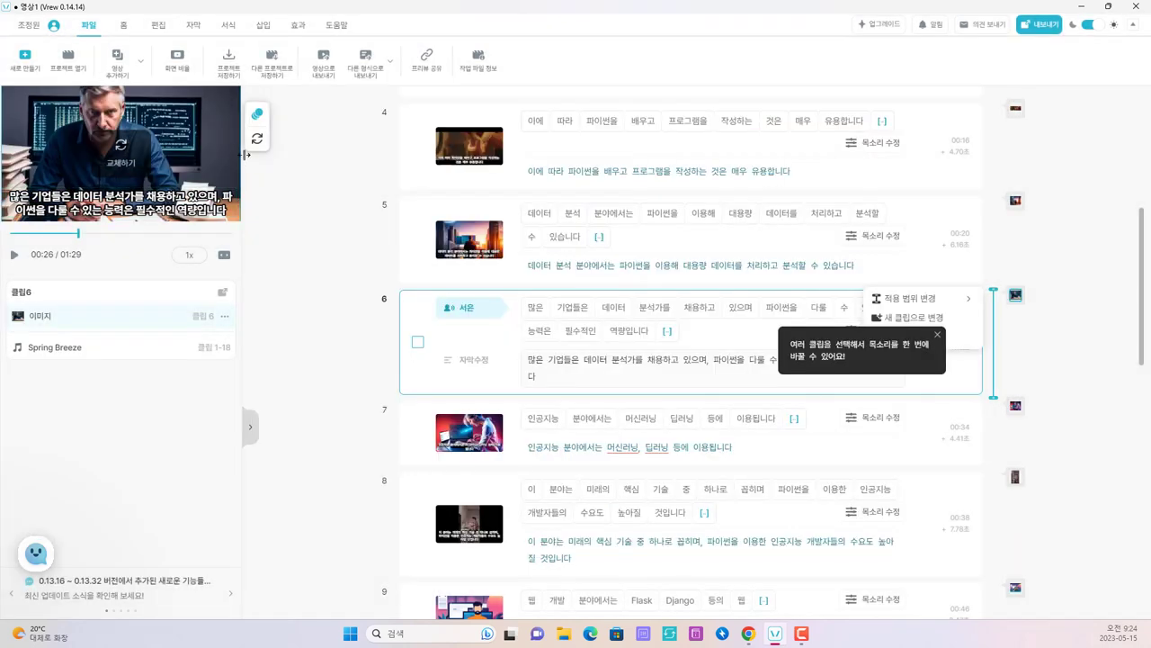
Step: Replace clip 8's video with an image generated from its caption, choosing the hands on a laptop with a glowing blue screen
scroll(714, 271, down, 3)
scroll(714, 272, down, 3)
scroll(578, 244, up, 2)
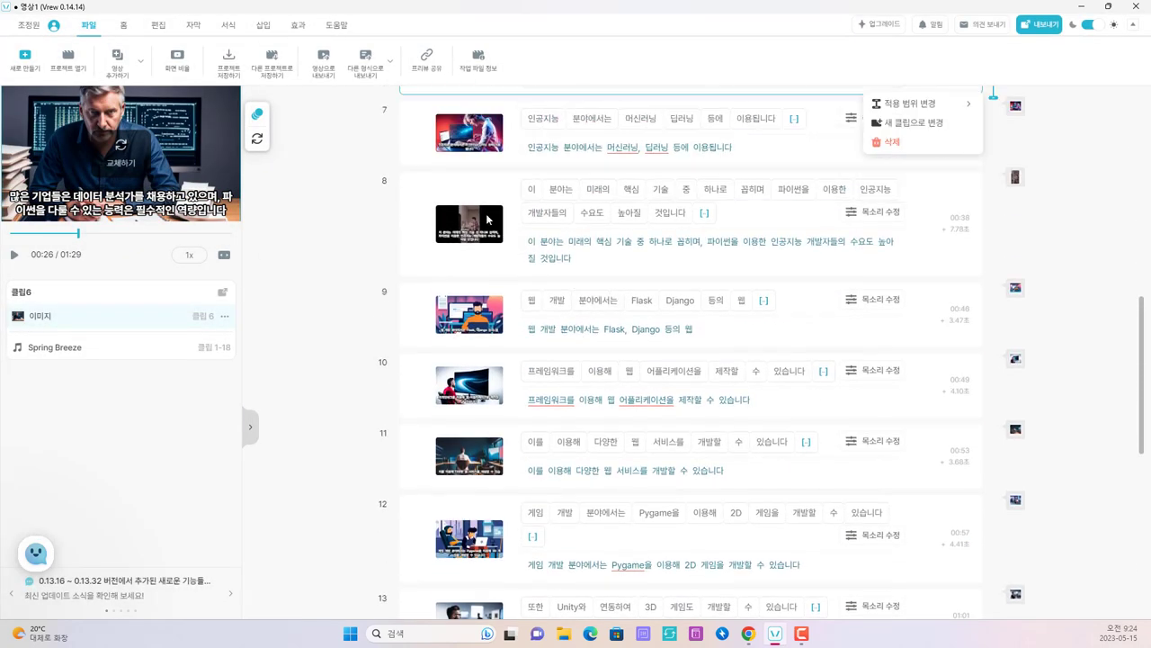
click(486, 232)
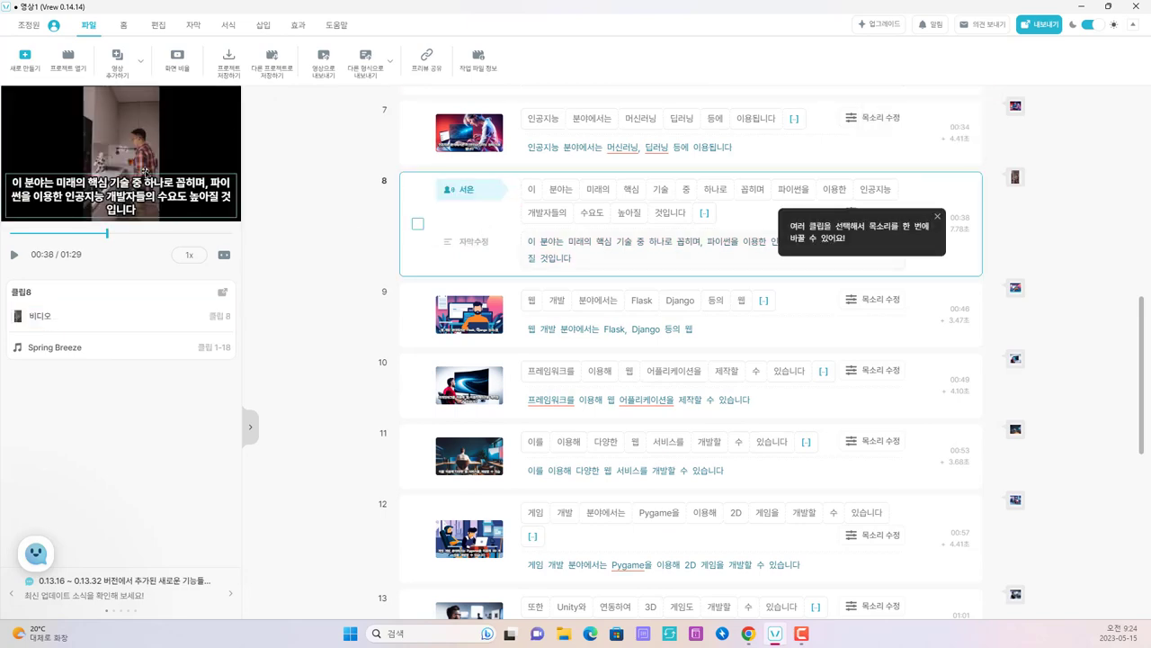
click(108, 151)
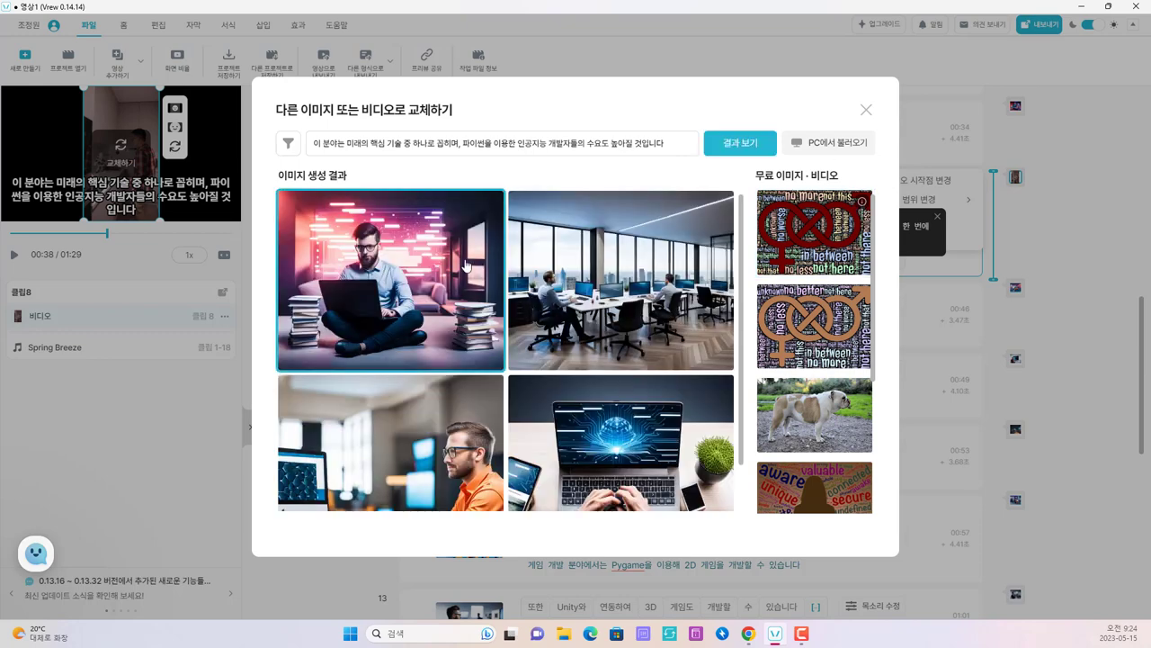
scroll(522, 274, down, 1)
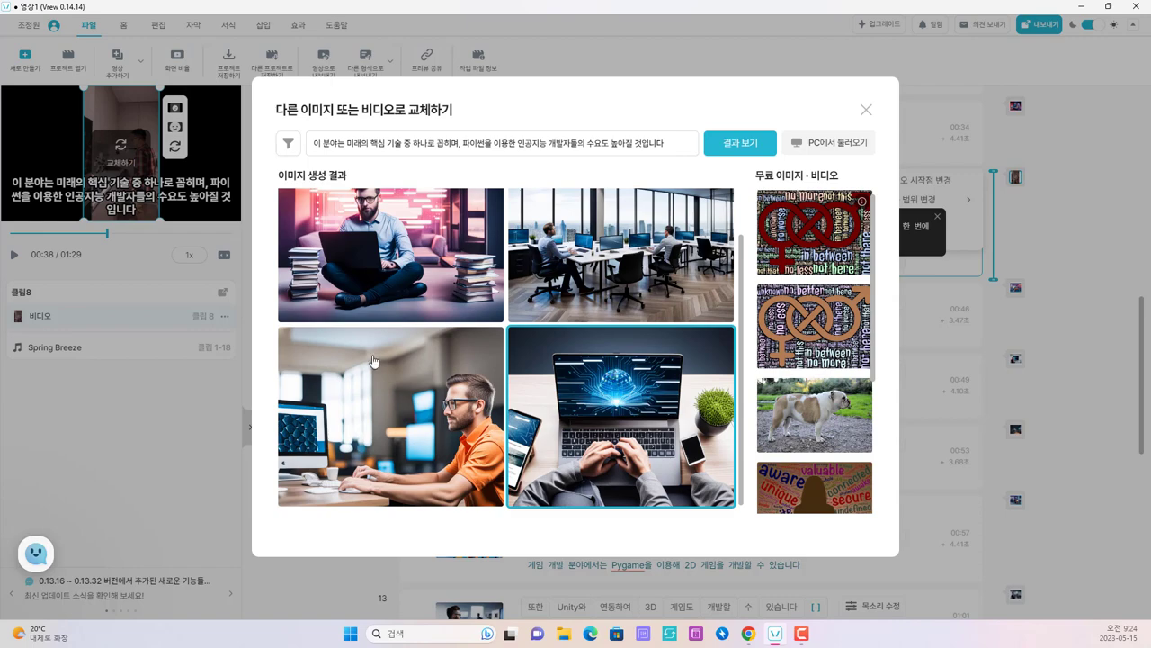
click(612, 372)
Step: Replace clip 16's snake video with an image generated from its caption, choosing the laptop showing the Python logo on a wooden table
scroll(708, 303, down, 5)
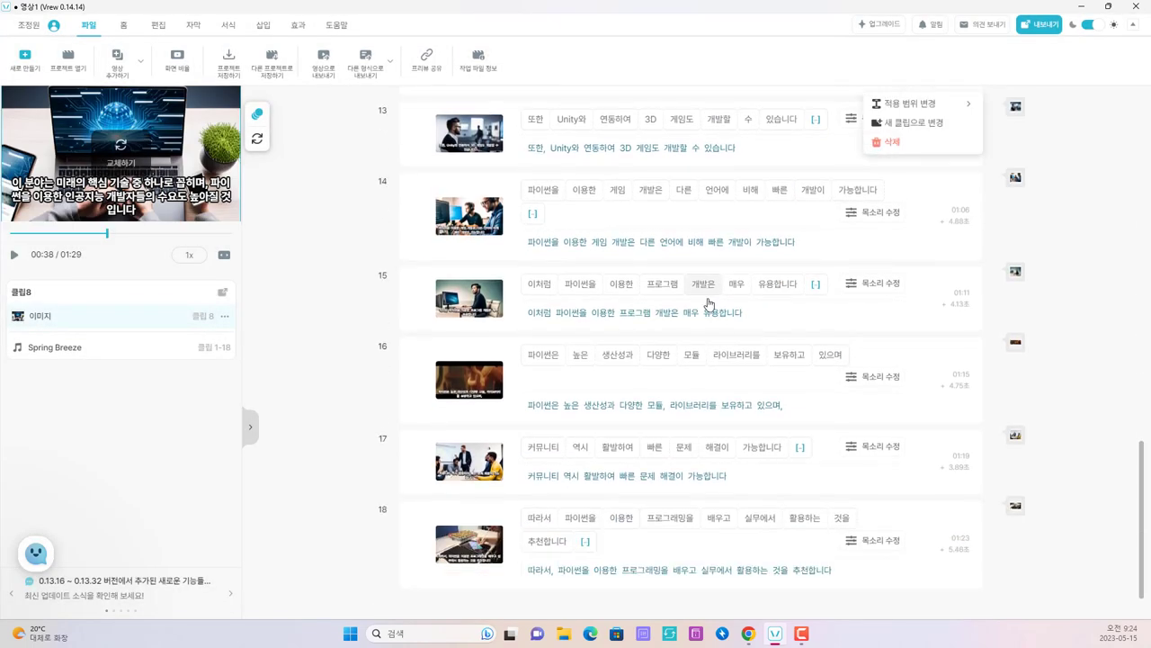
click(468, 382)
click(135, 169)
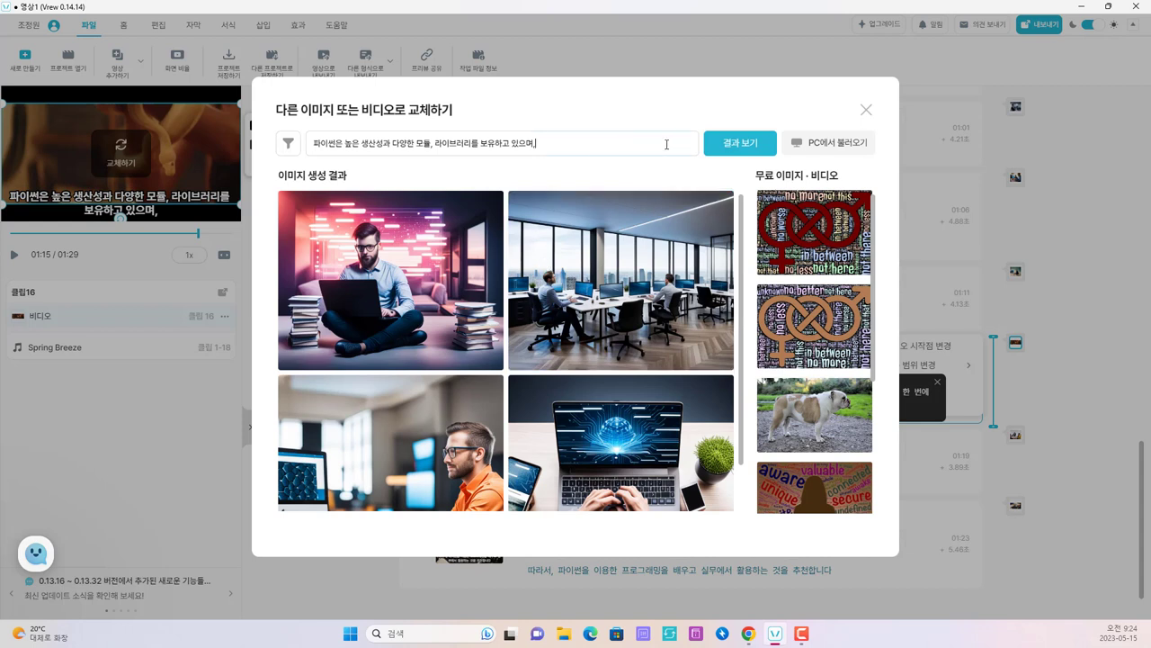
key(Return)
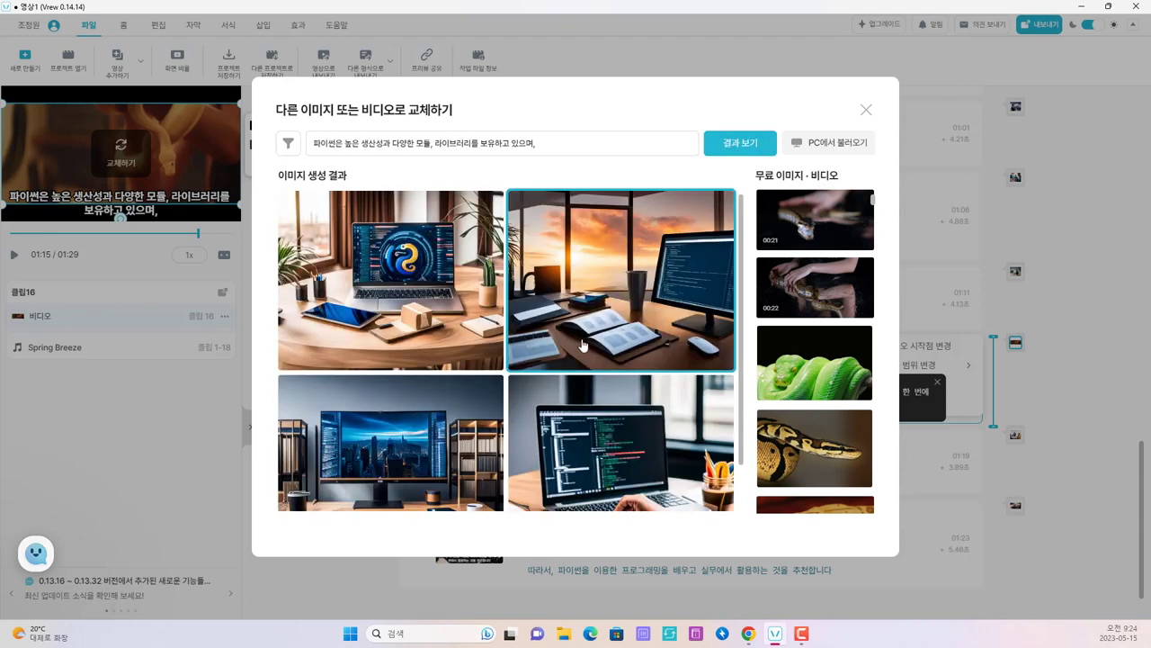
click(468, 340)
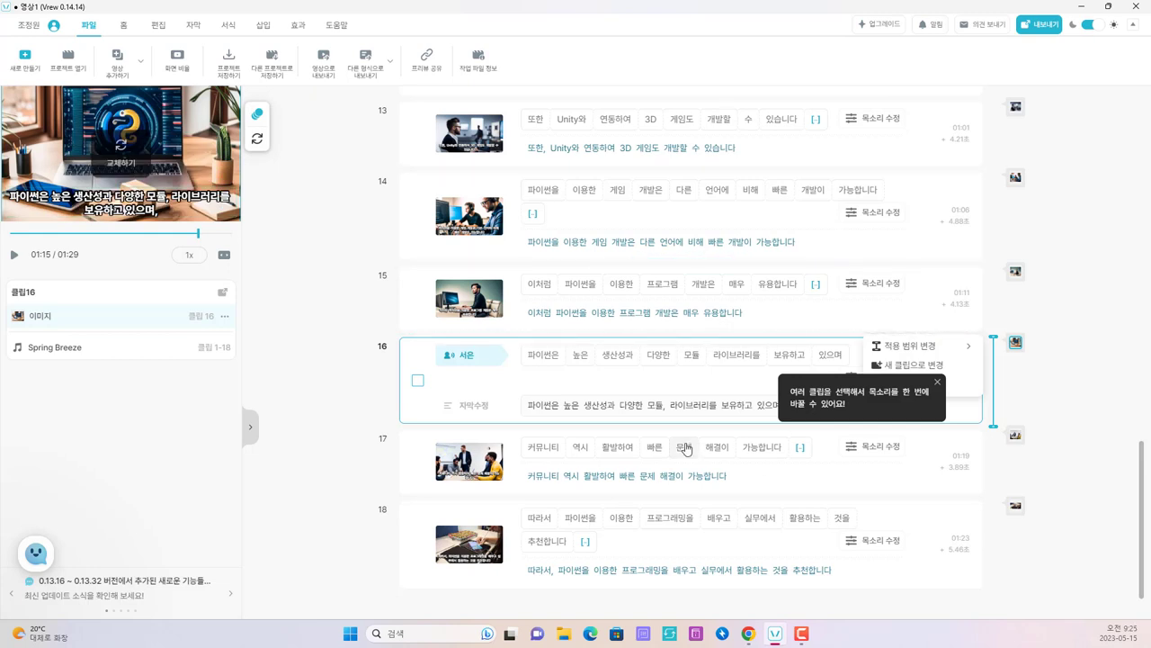
Step: Play the video from clip 17 into clip 18 to check the closing footage
click(493, 537)
click(468, 460)
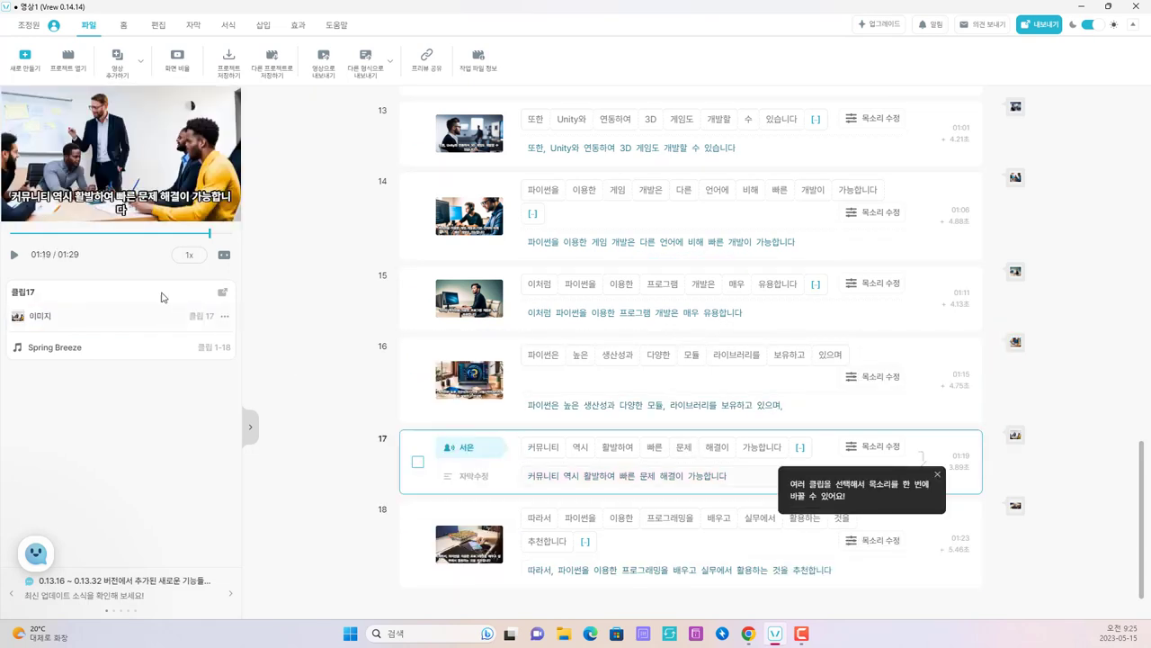
click(17, 256)
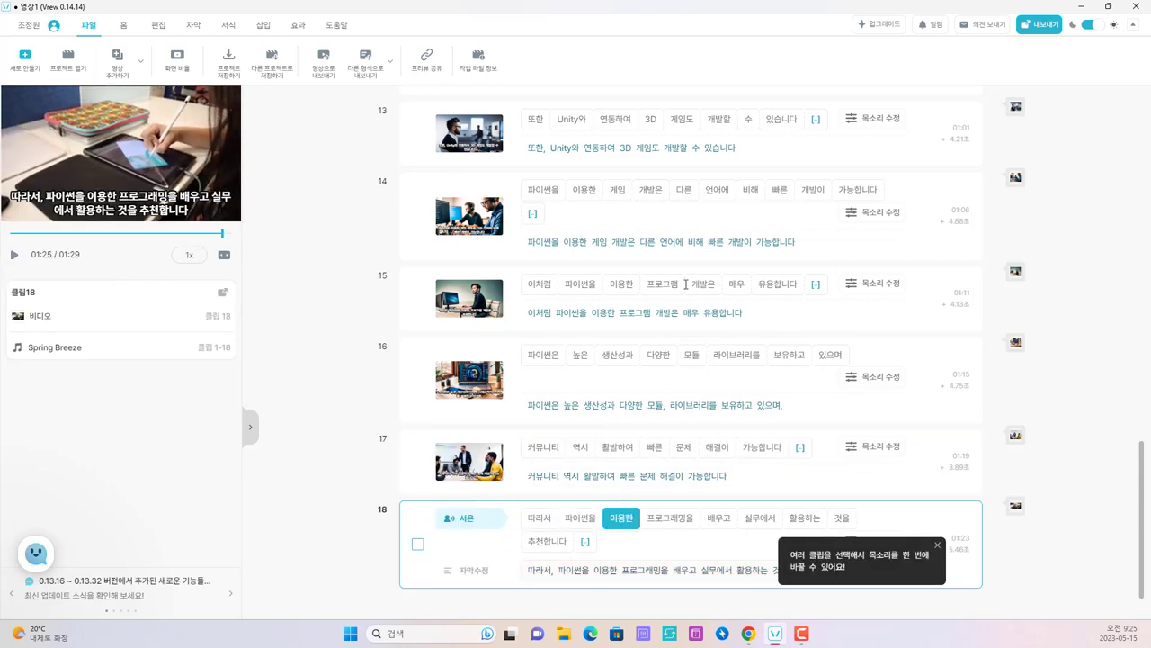
Step: Export all clips as an mp4 video at the original 1920 x 1080 resolution, recommended high quality, with hardware acceleration enabled
scroll(630, 256, up, 5)
scroll(629, 256, up, 10)
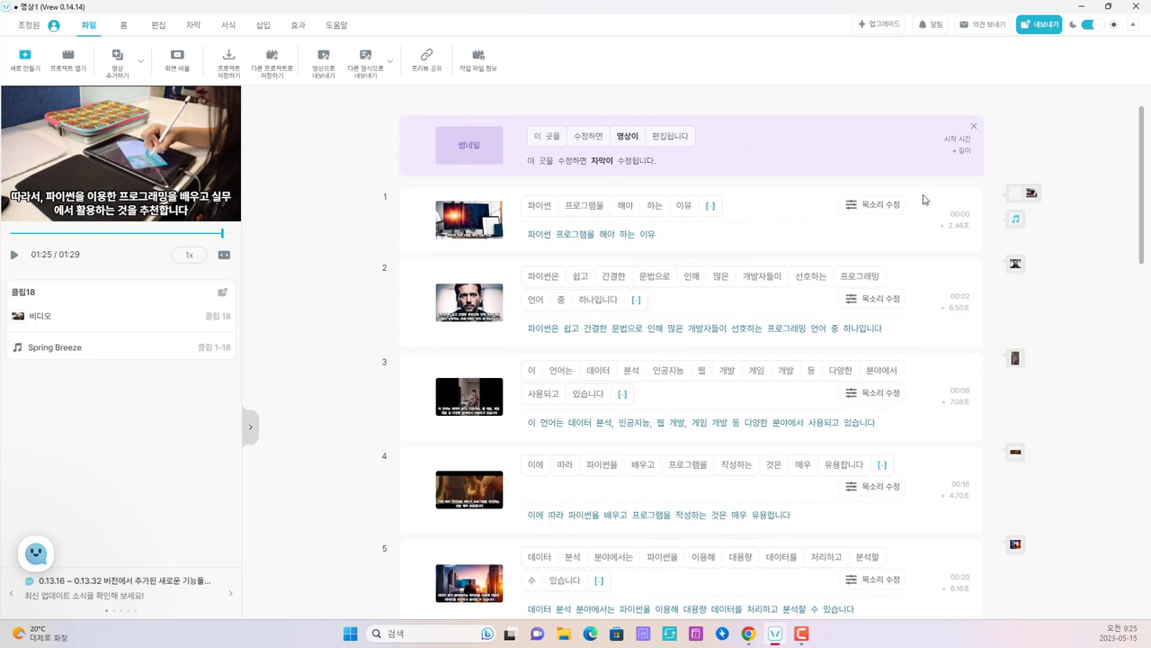
click(1038, 25)
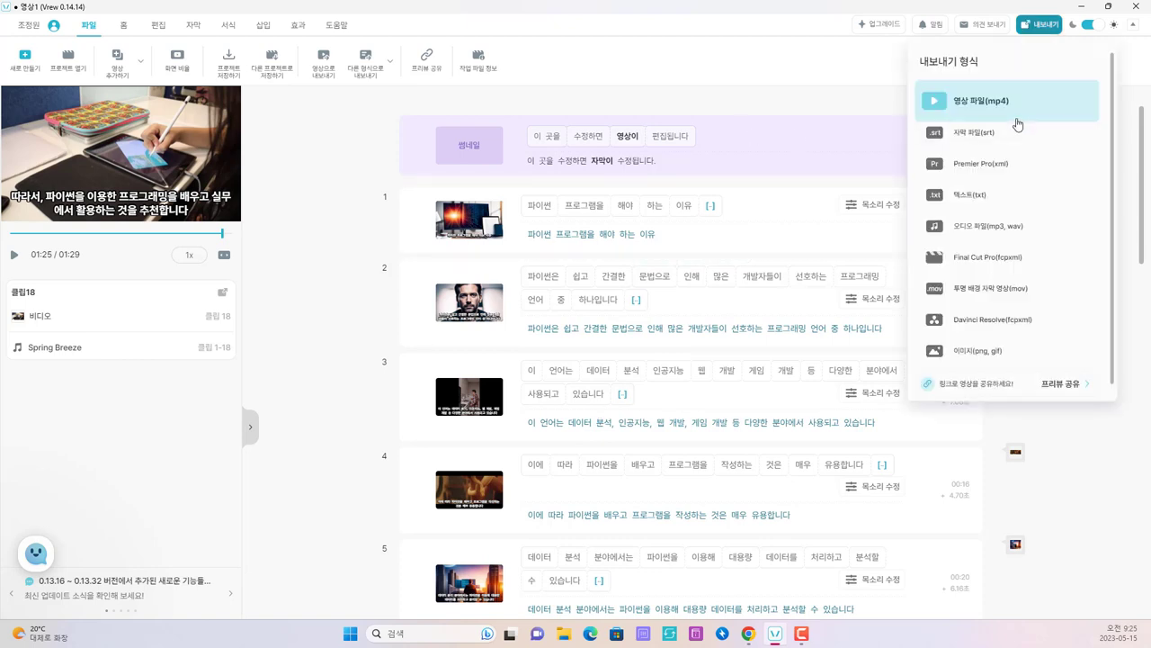
click(976, 113)
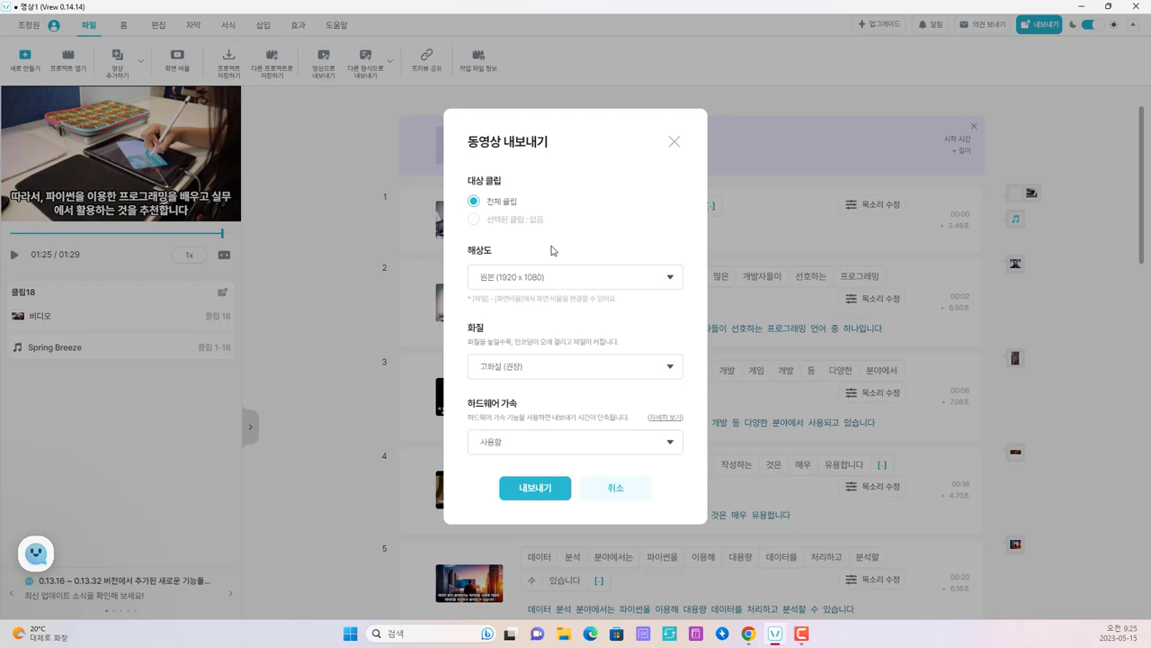
click(556, 488)
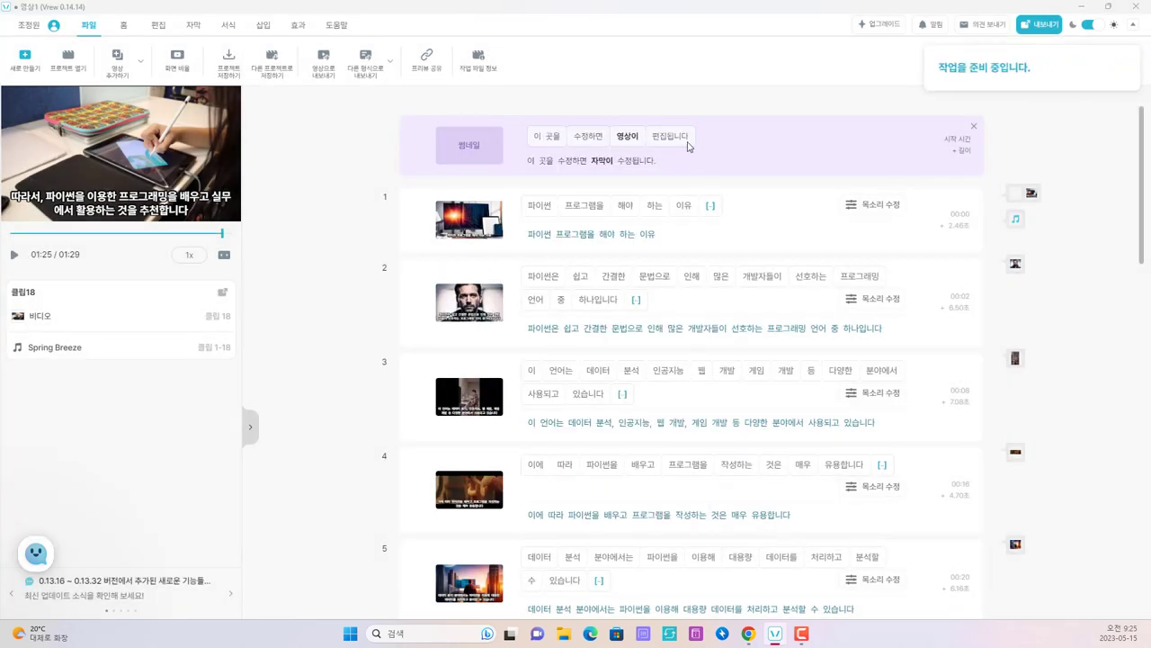
Step: Name the exported mp4 file "파이썬 해야 하는 이유" and save it in the Documents (문서) folder
drag(329, 53, 393, 70)
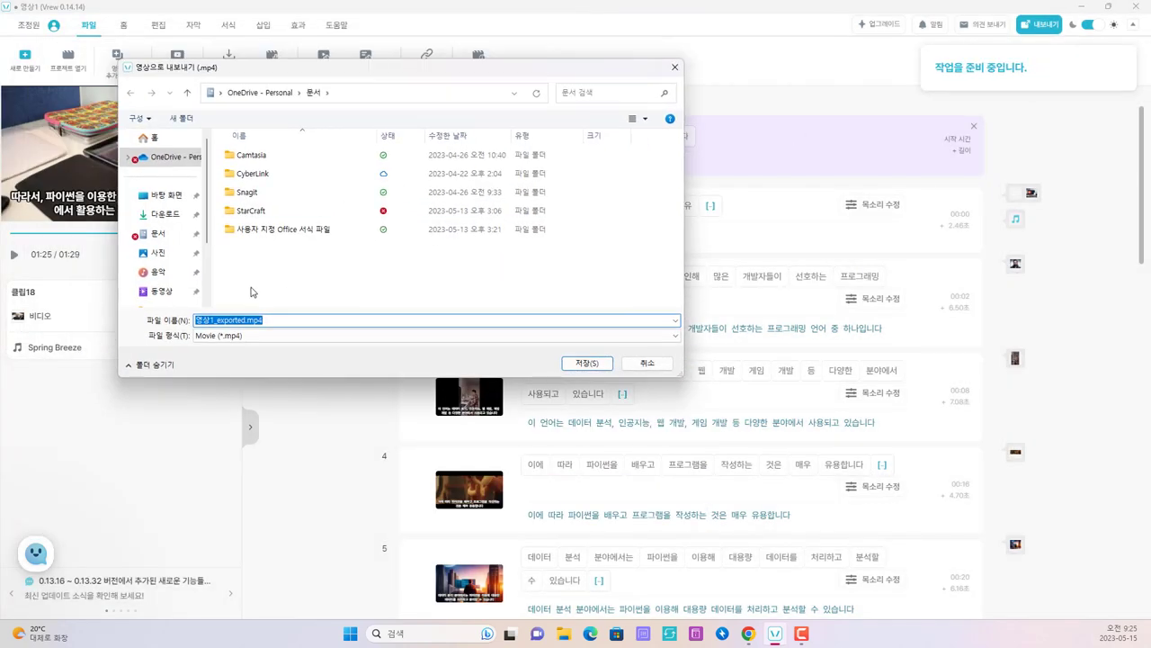
click(251, 321)
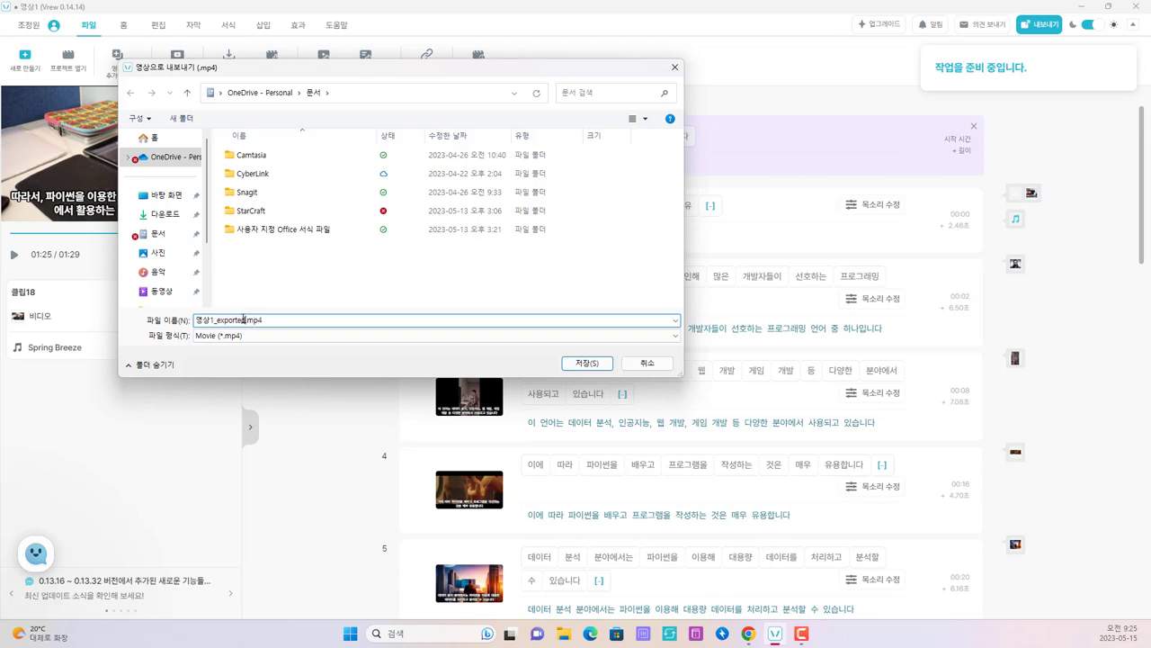
drag(244, 320, 167, 324)
text(파이썬 해야 하는 이유)
click(589, 363)
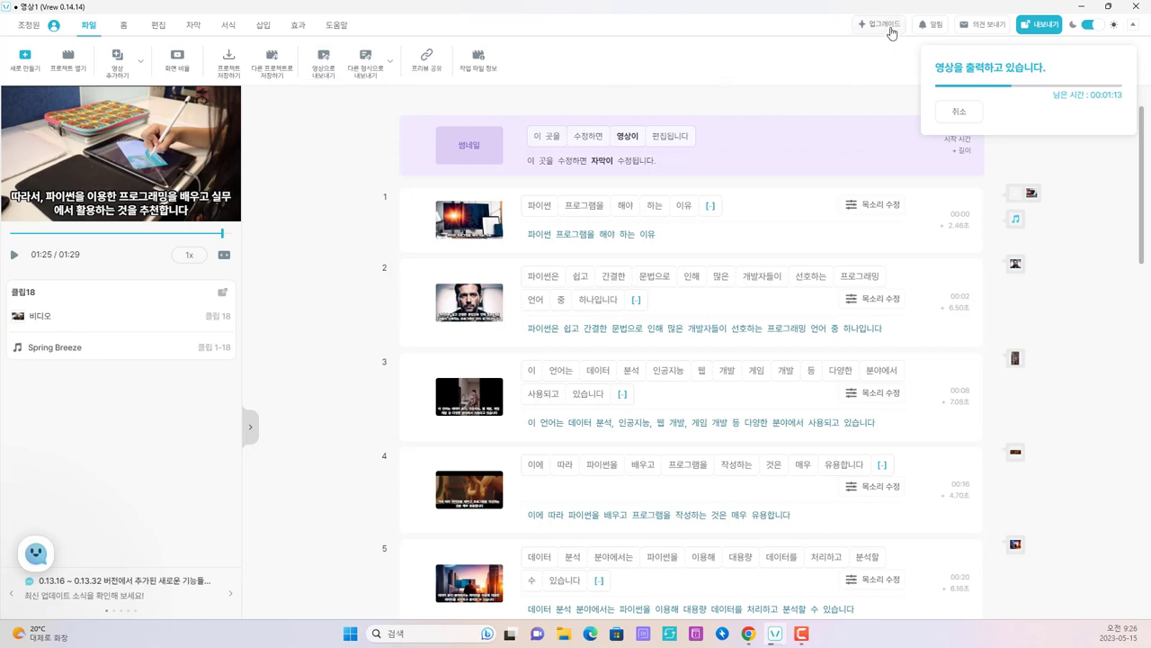
Step: Open Vrew's pricing page in the browser, compare the Free, Light, Standard and Business plans, and return to the Vrew editor
click(892, 33)
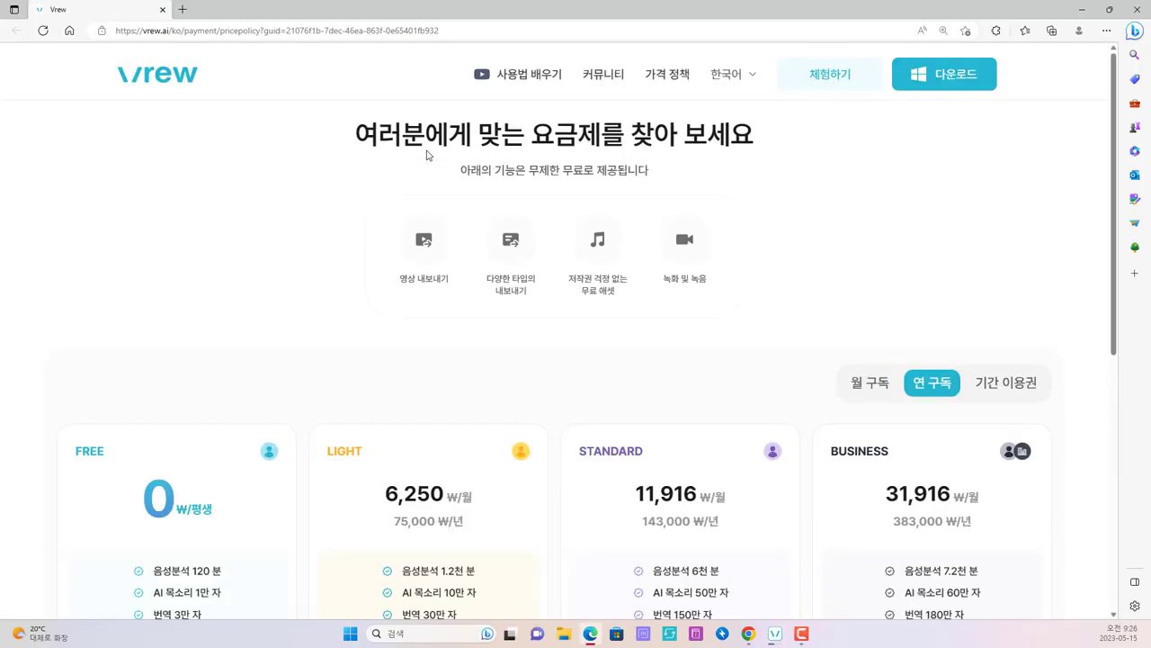
scroll(291, 258, down, 4)
scroll(244, 239, up, 1)
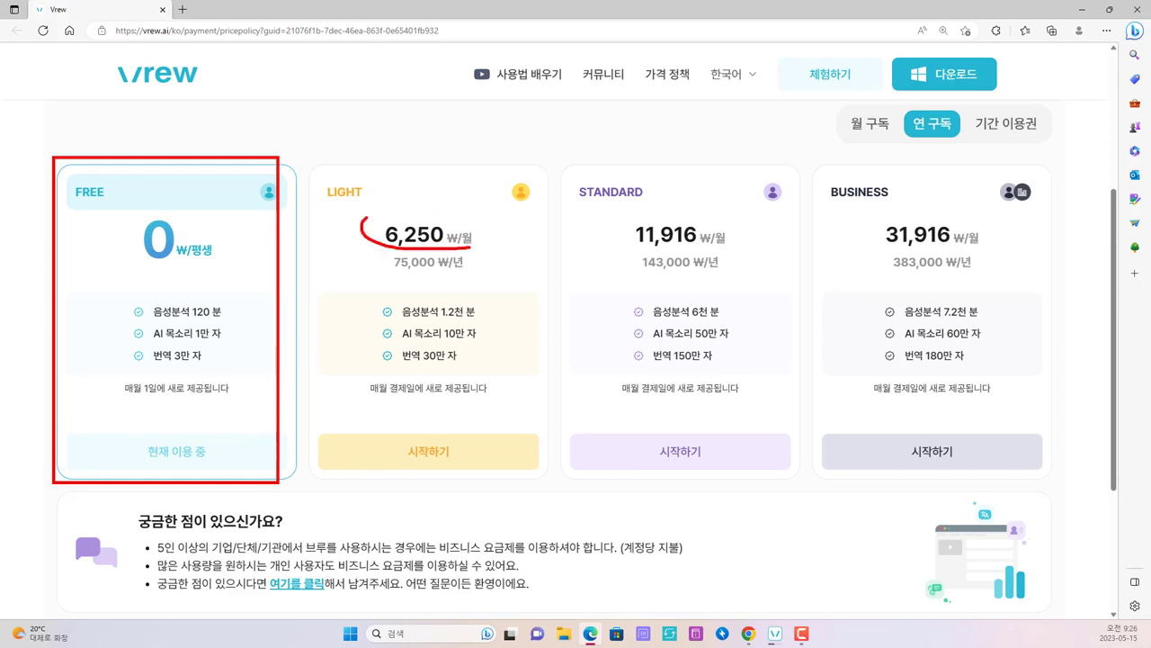
mouse_move(490, 303)
mouse_down()
mouse_move(477, 382)
mouse_move(493, 302)
mouse_up()
key(Escape)
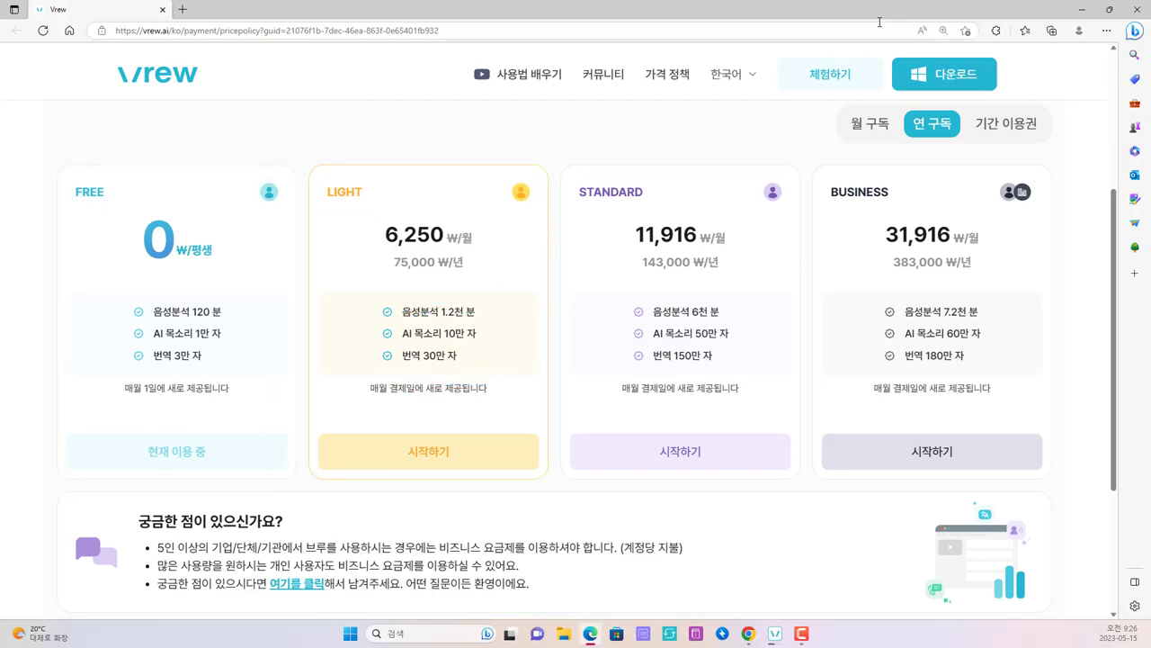
click(1089, 11)
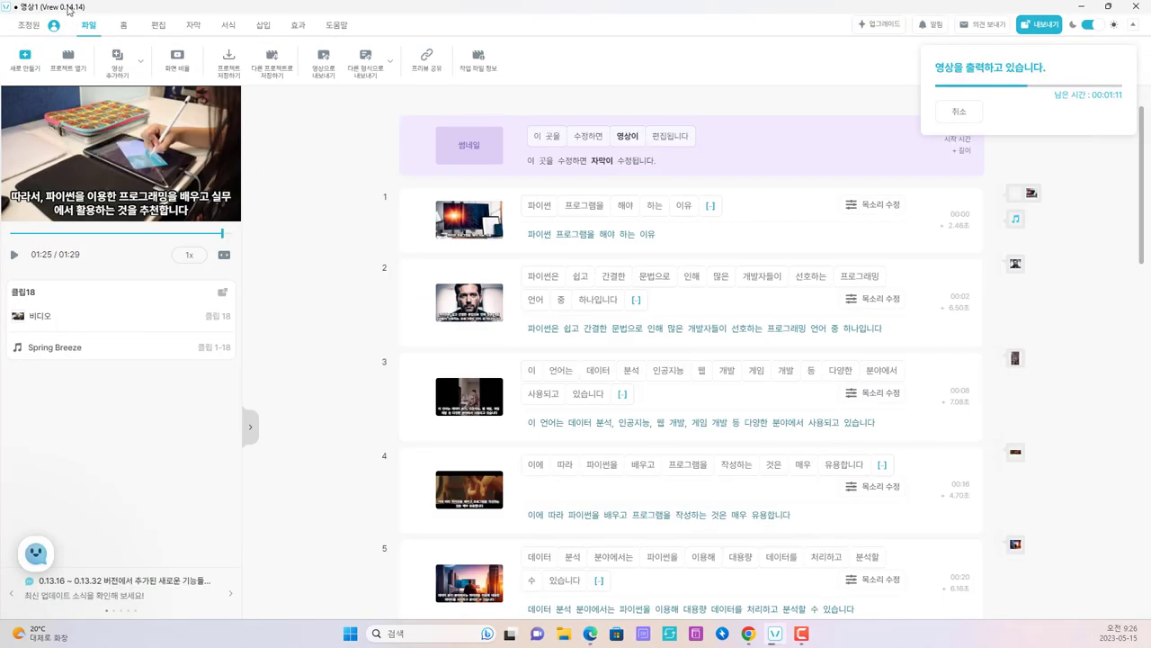
Step: Check the account's usage against its free-plan limits for speech analysis, AI voice and translation, and close the account details
click(47, 30)
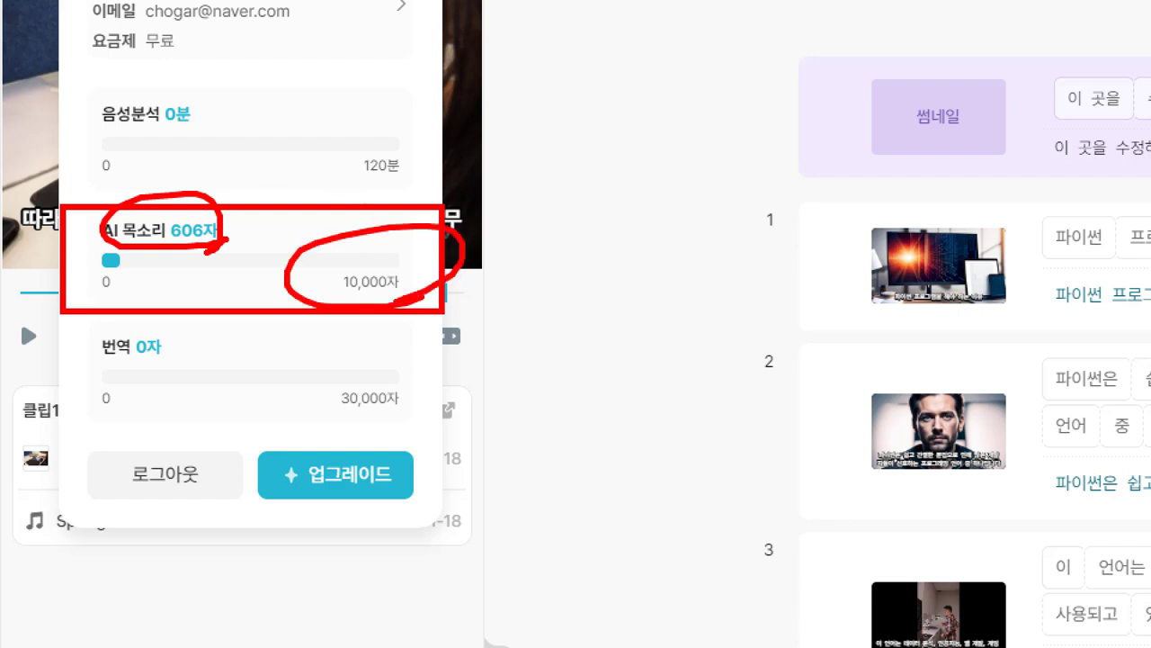
key(Escape)
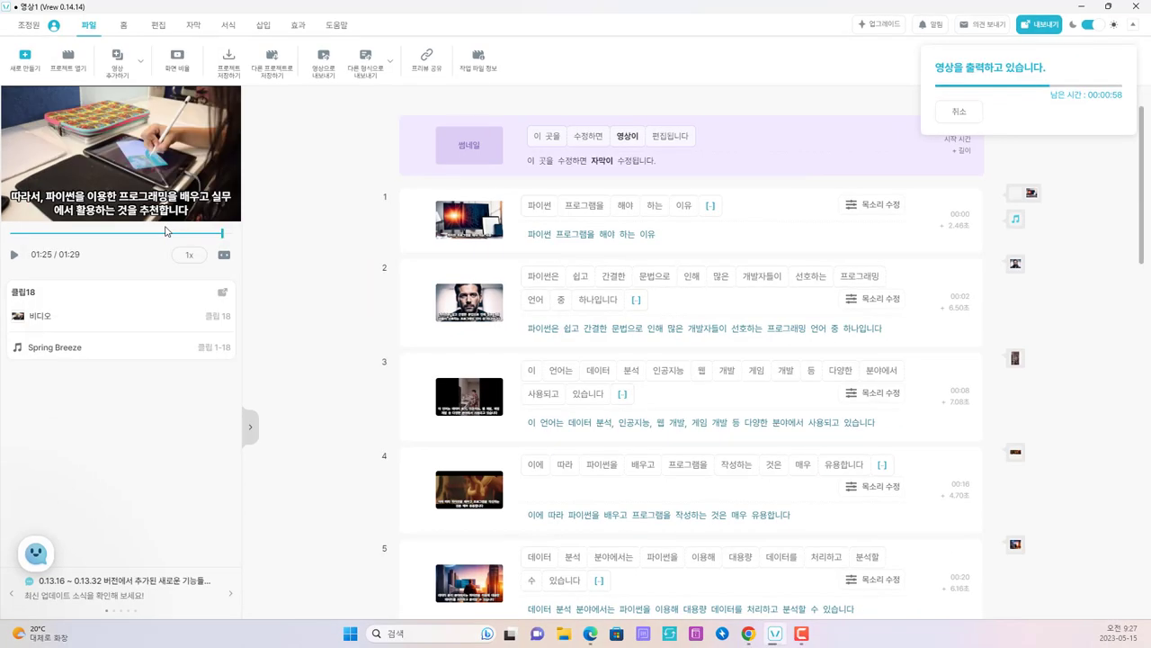